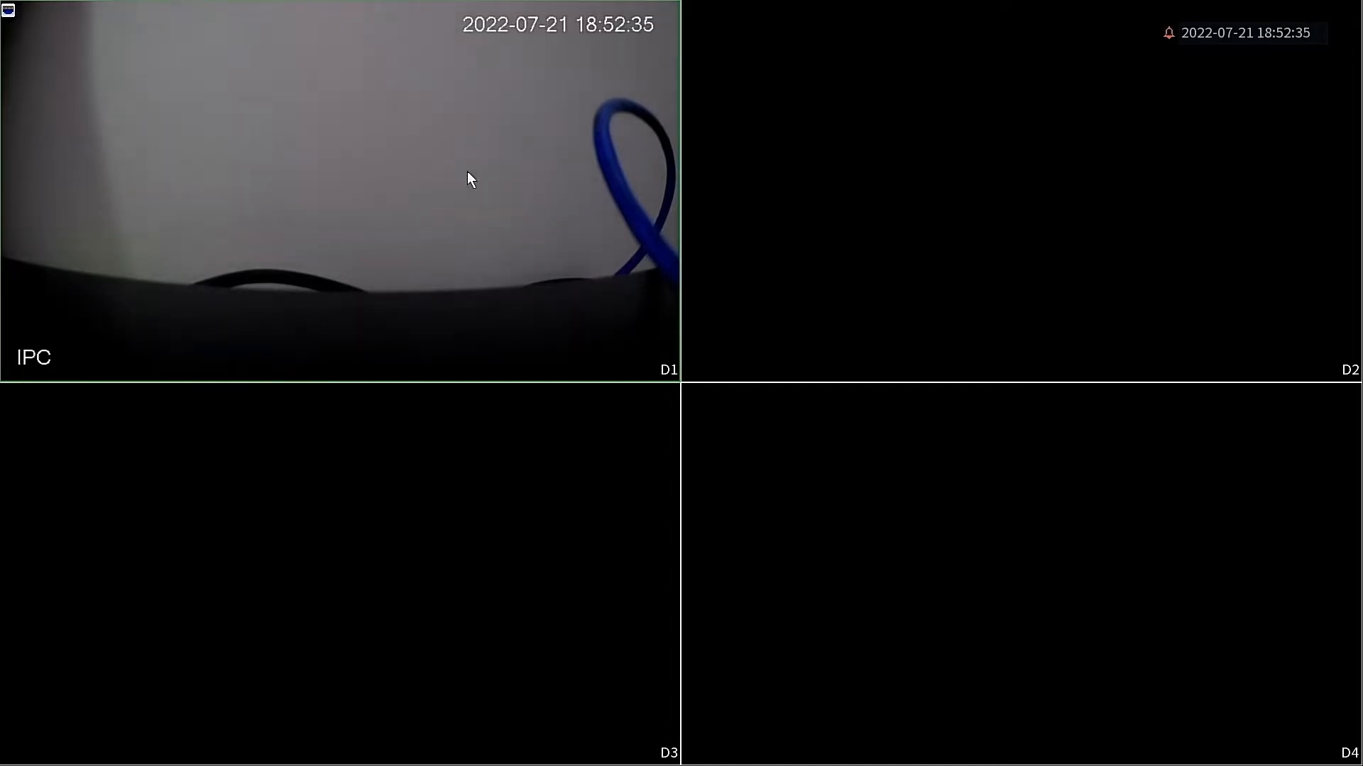
Open the search and playback page for recorded video.
right_click(467, 171)
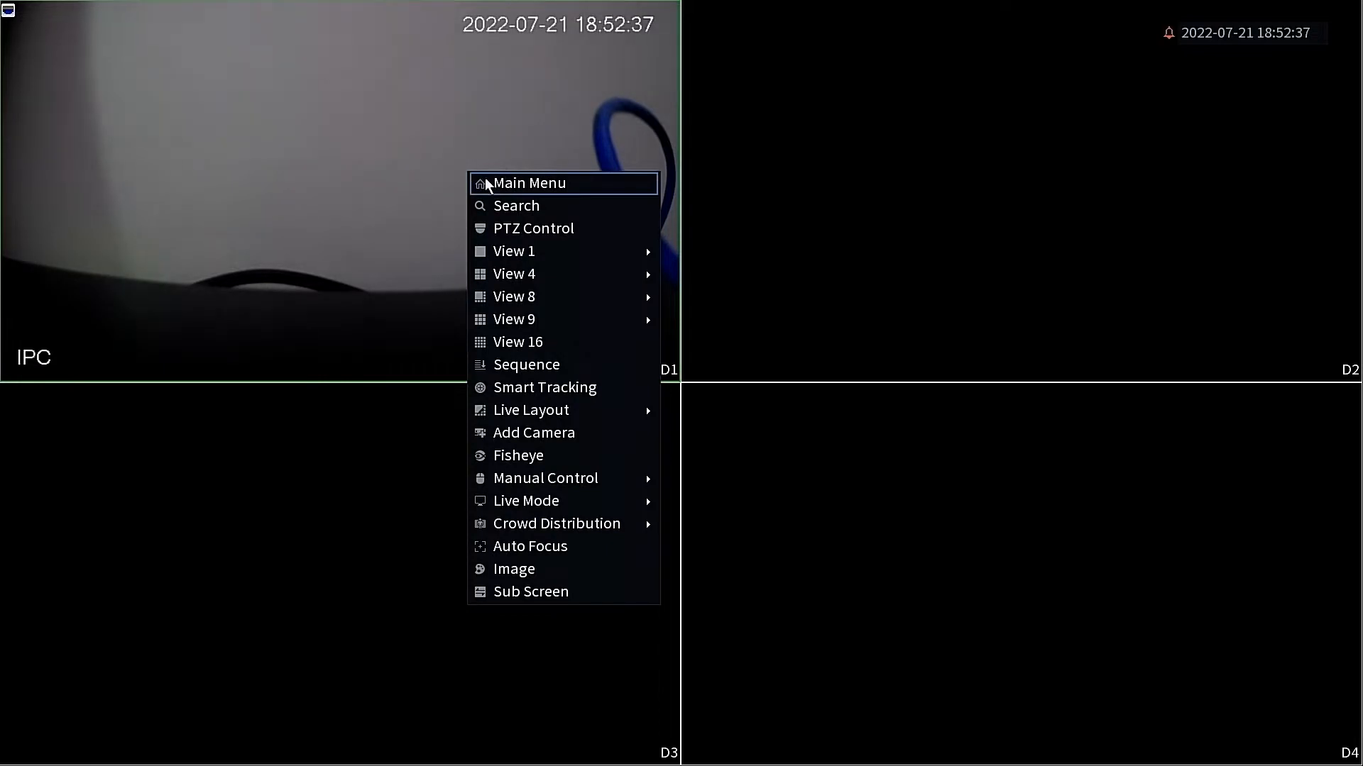
click(481, 183)
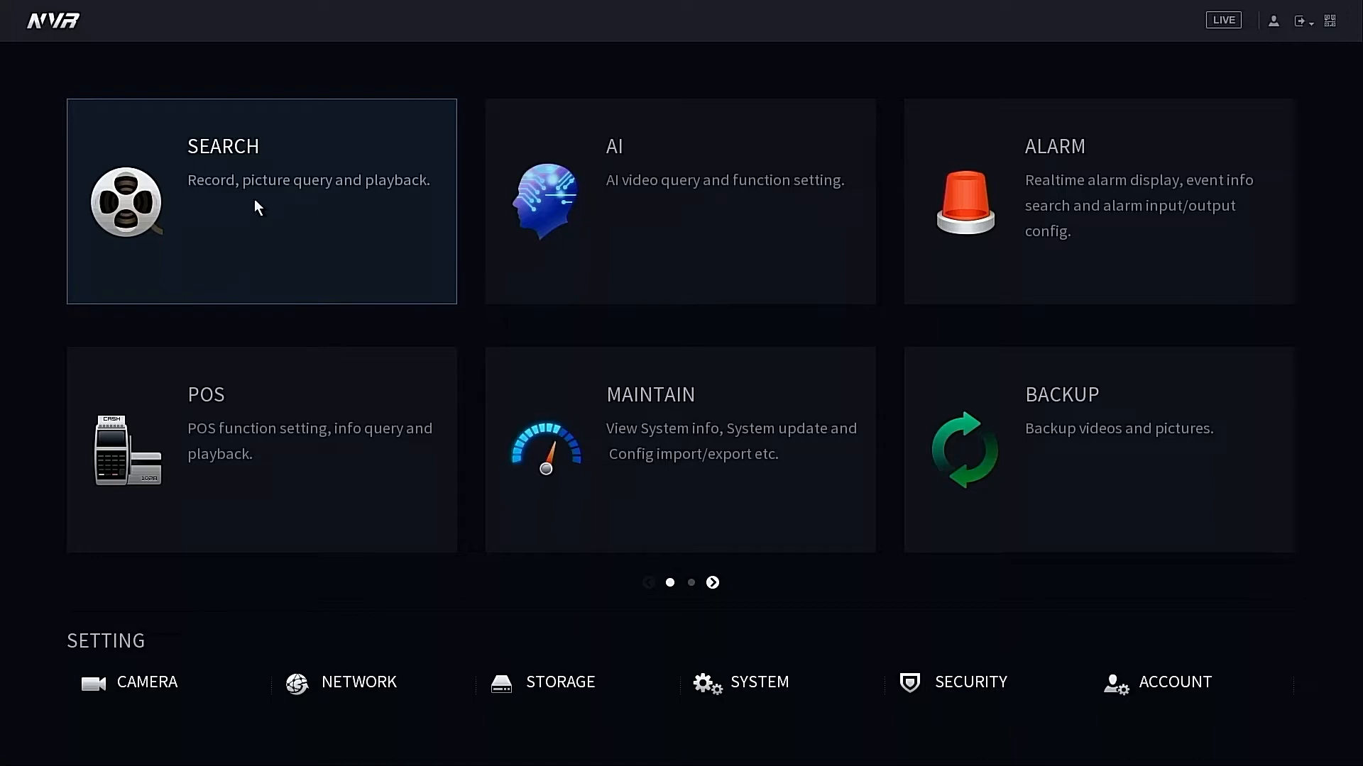
click(243, 176)
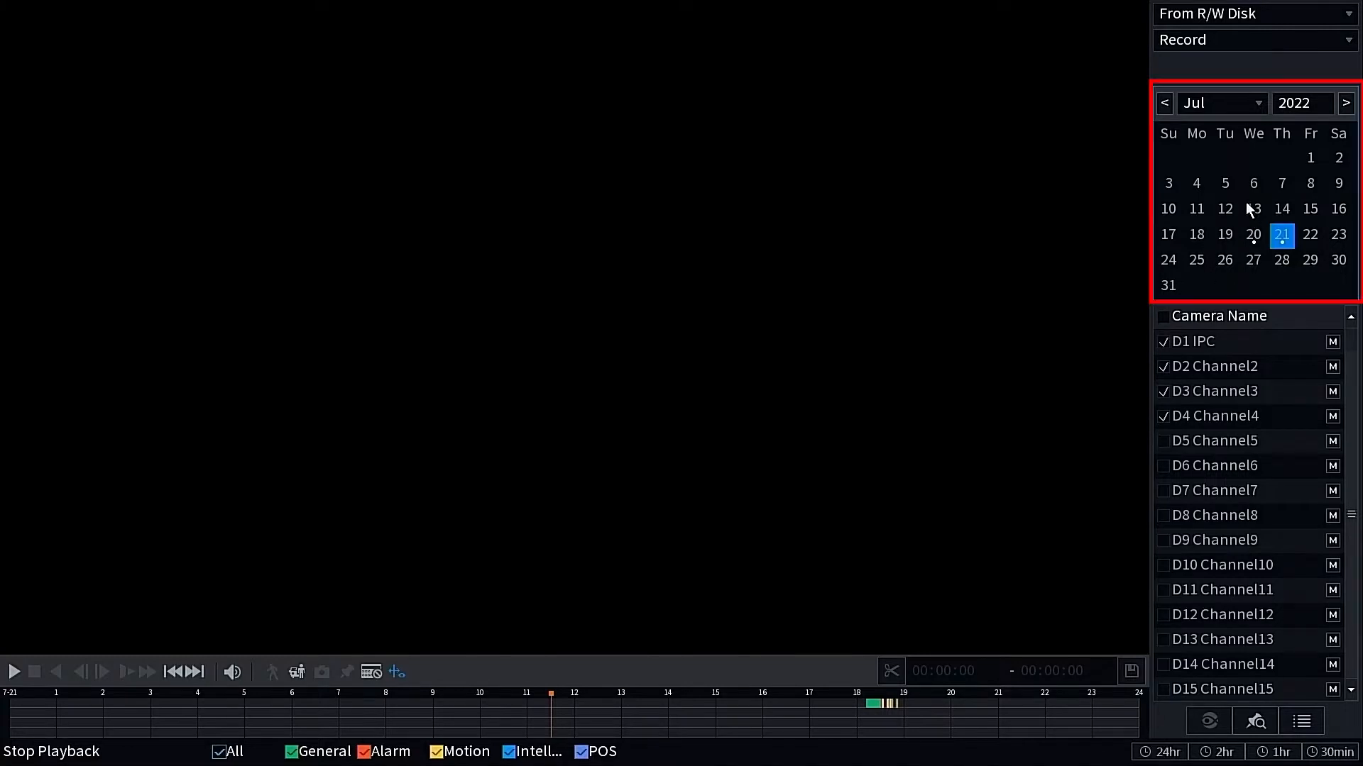
Compare the recording timelines for 19, 20 and 21 July 2022, finishing with 20 July as the playback date.
click(1252, 238)
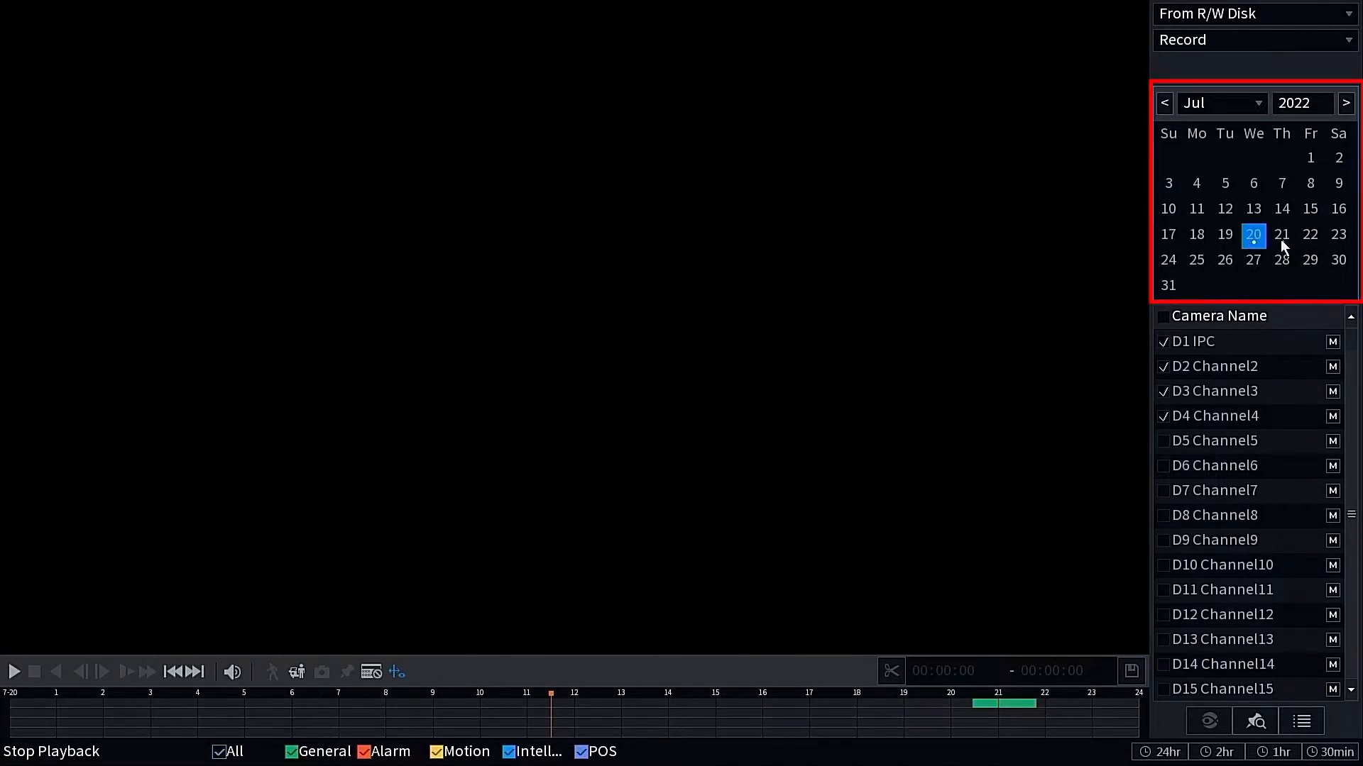
click(1280, 245)
click(1255, 243)
click(1280, 244)
click(1255, 245)
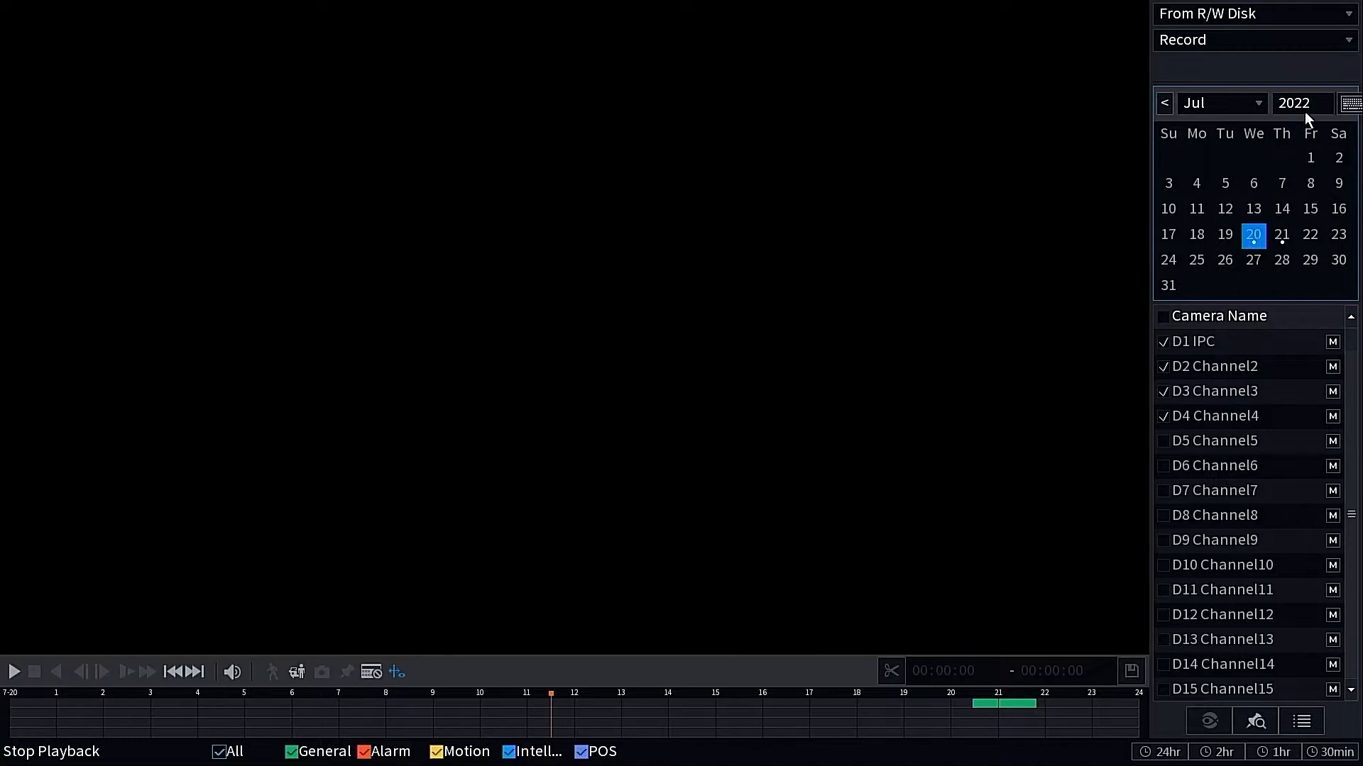
click(1280, 244)
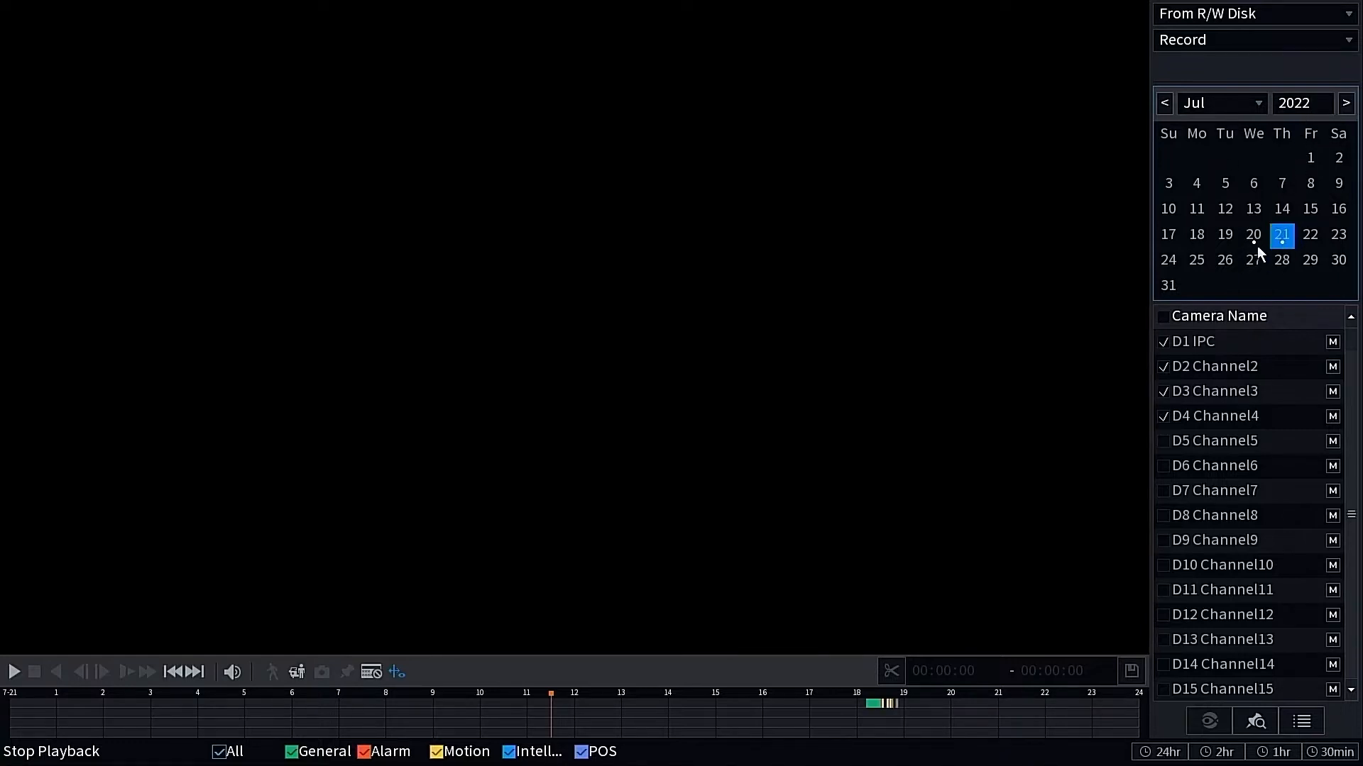
click(1252, 231)
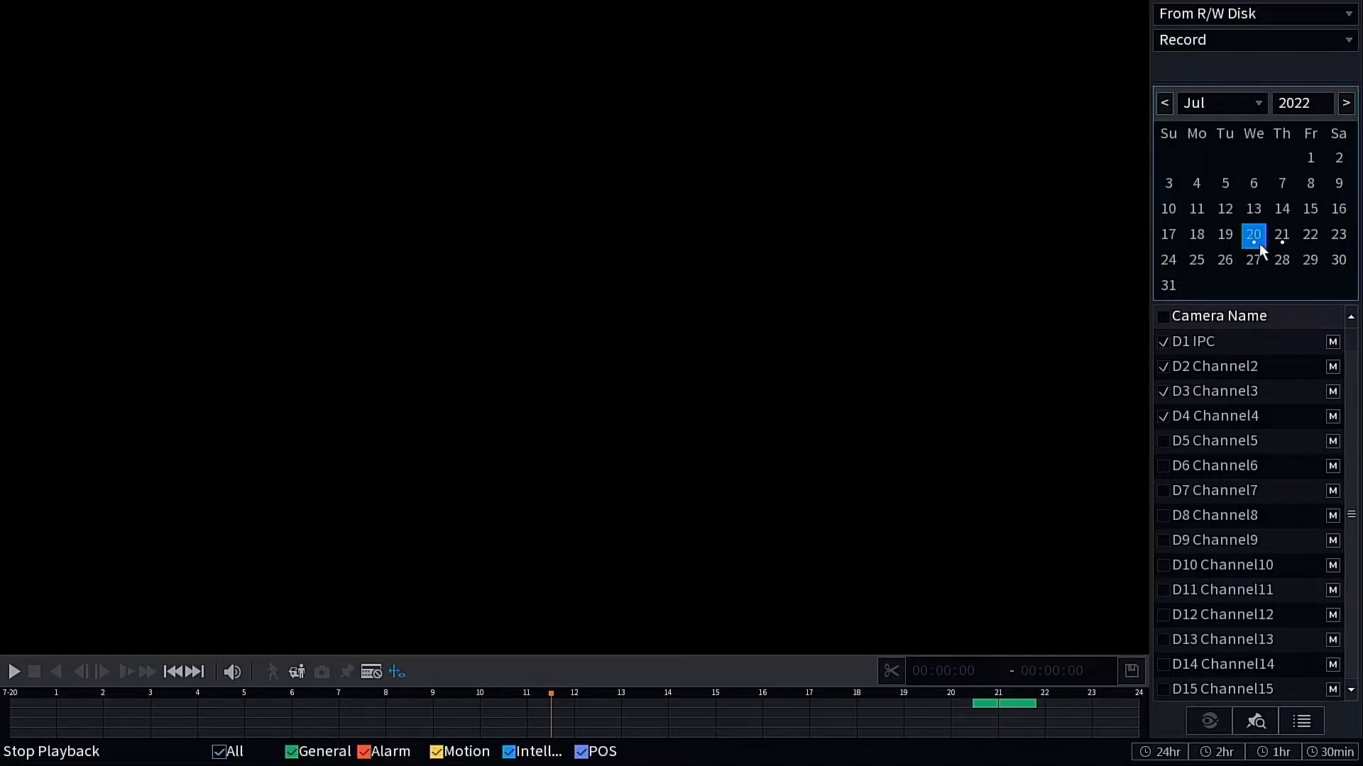
click(1231, 240)
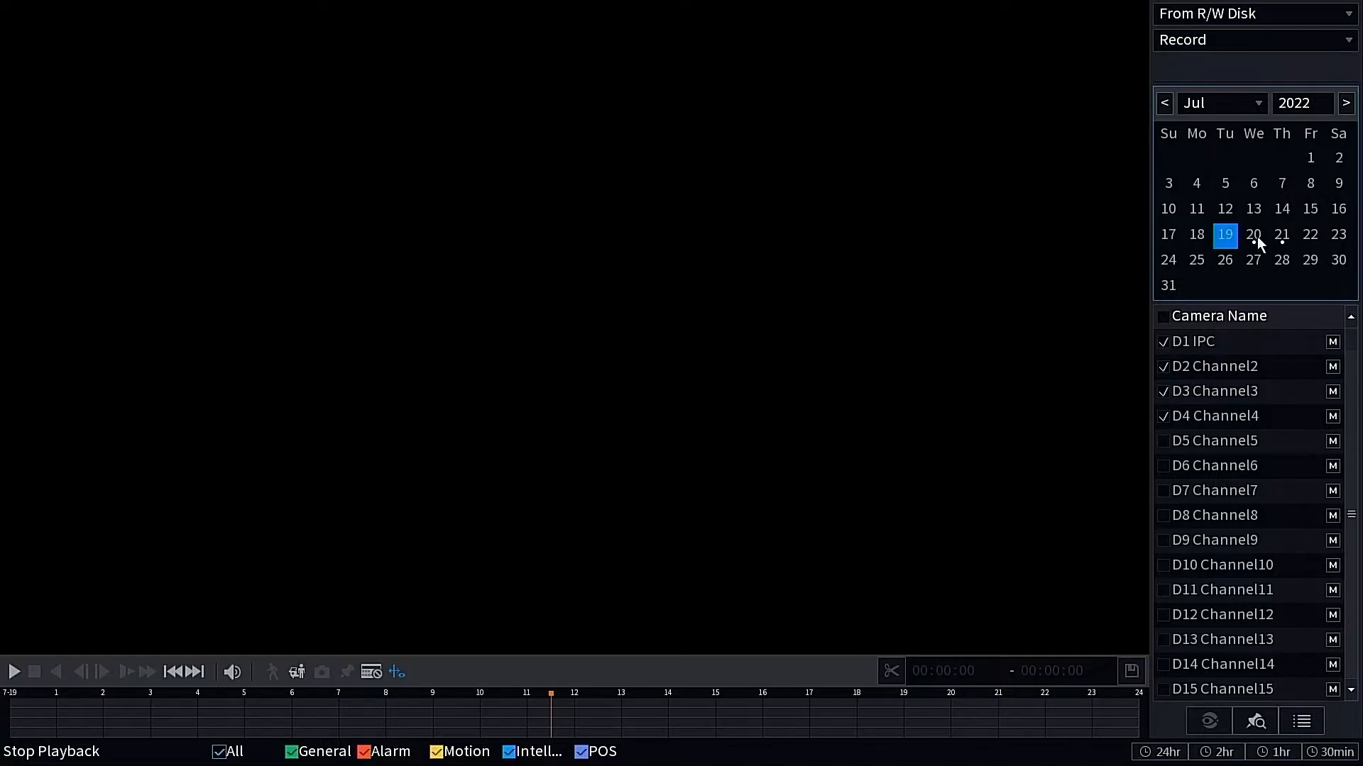
click(1259, 241)
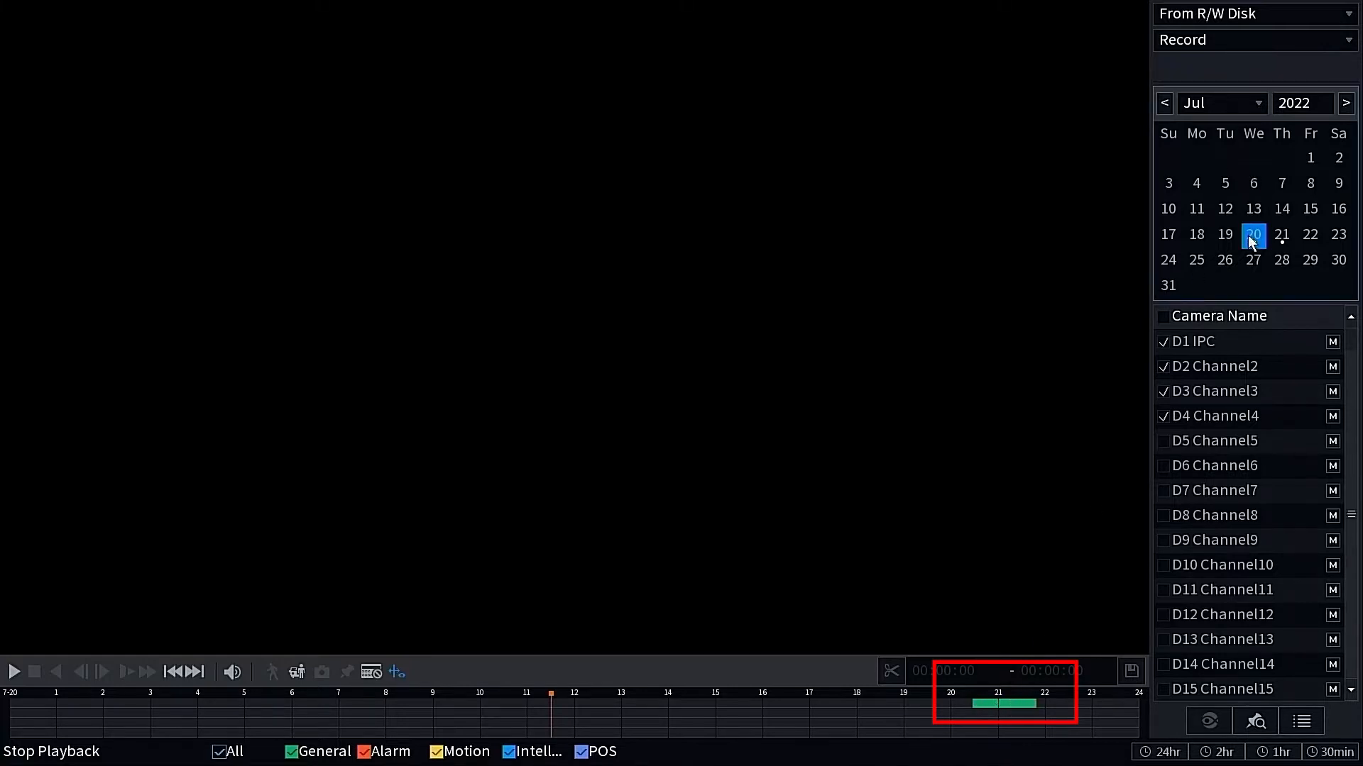
Play the 20 July recording from about 21:40, view camera D1 full screen, and return to the multi-camera playback view.
click(1029, 704)
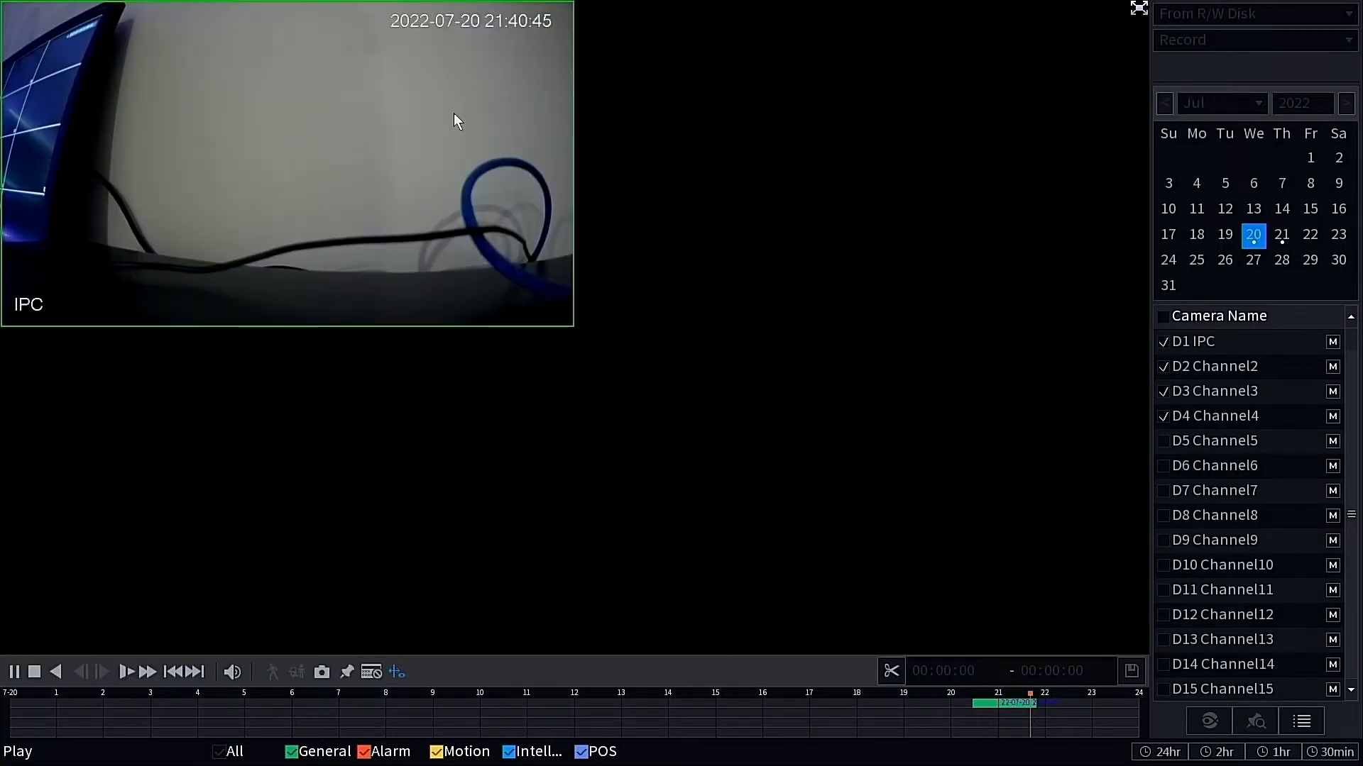
double_click(423, 152)
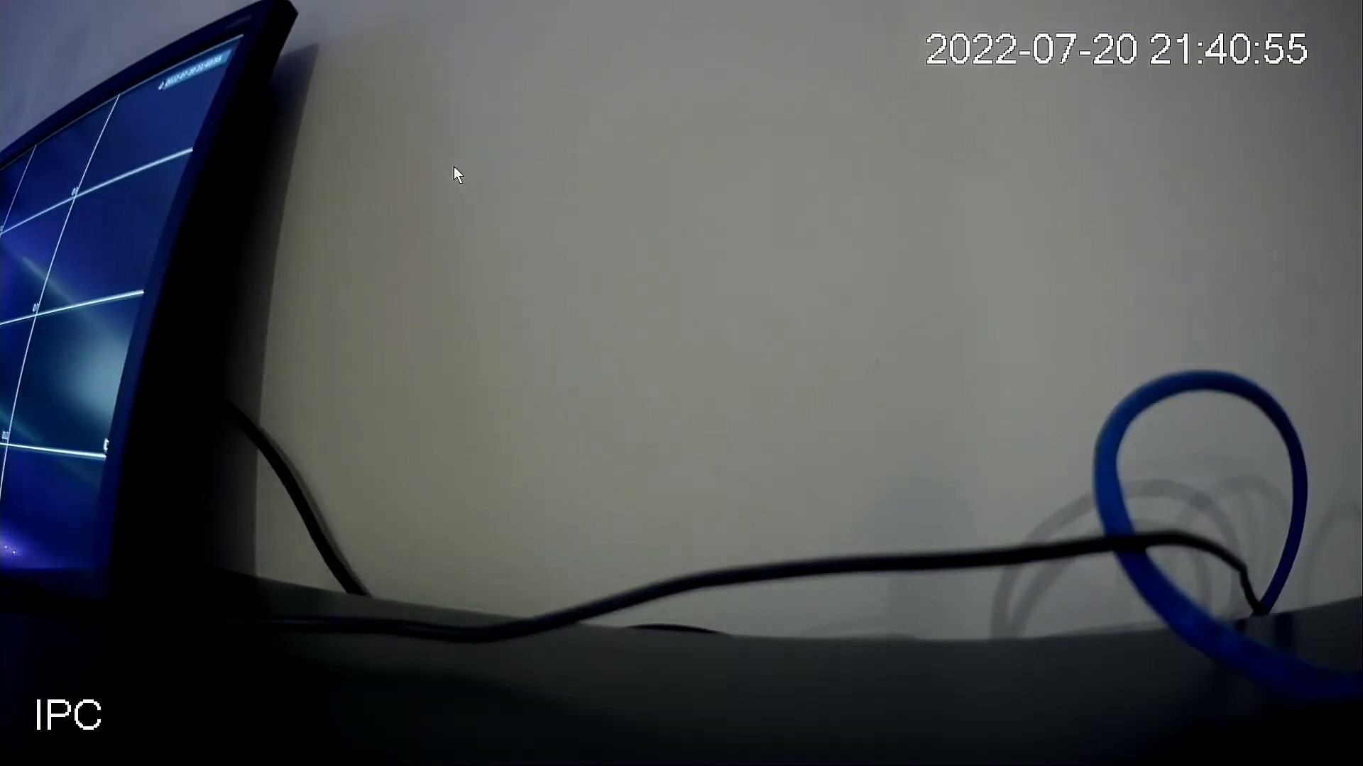
double_click(454, 166)
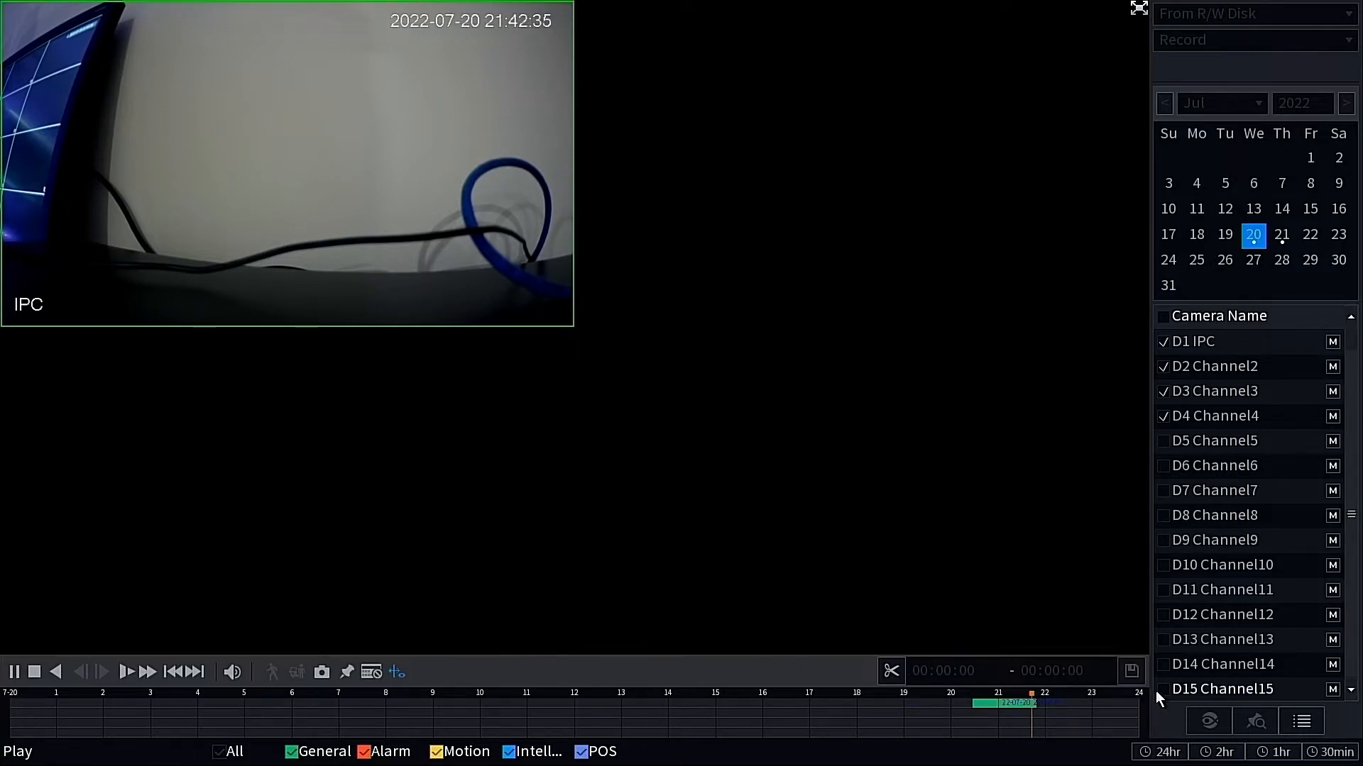
Try the 24hr, 2hr and 1hr timeline scales, finishing with the 30min scale.
click(1168, 752)
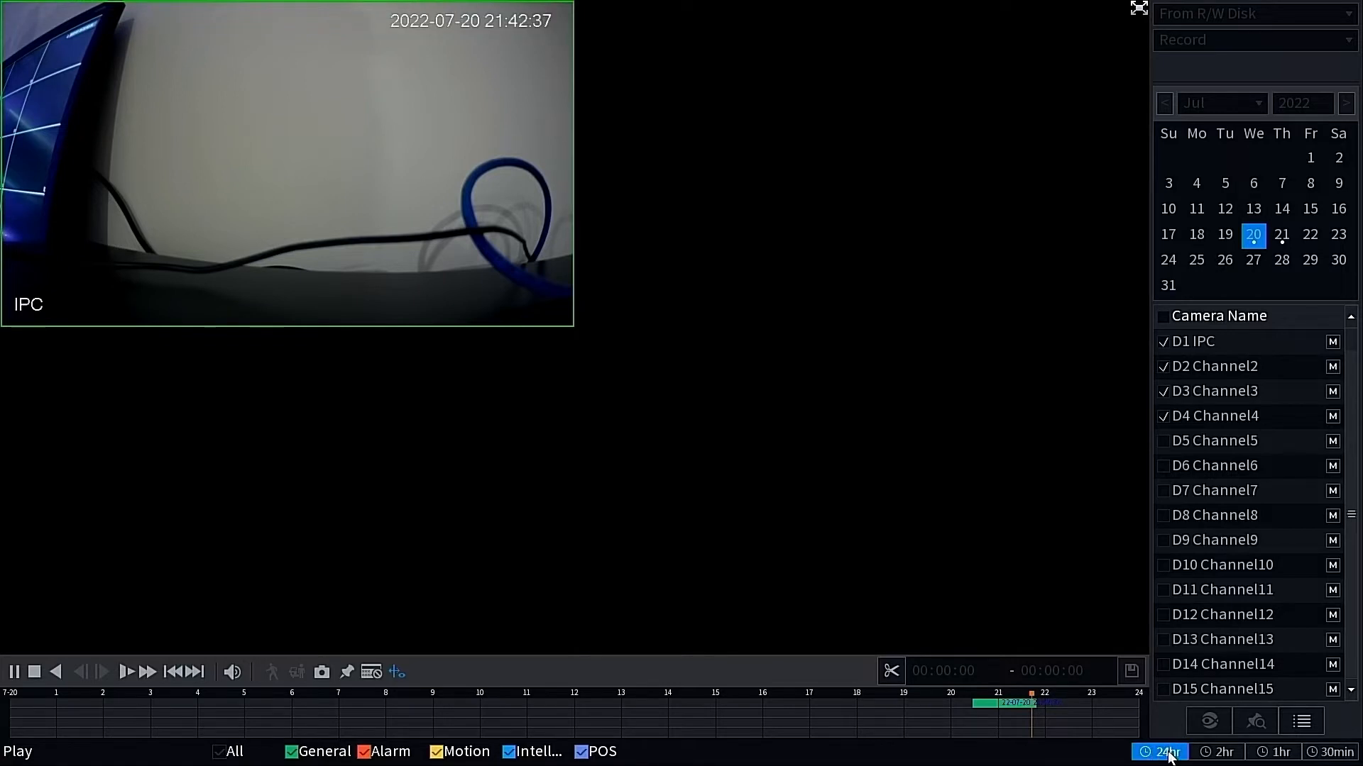
click(1208, 752)
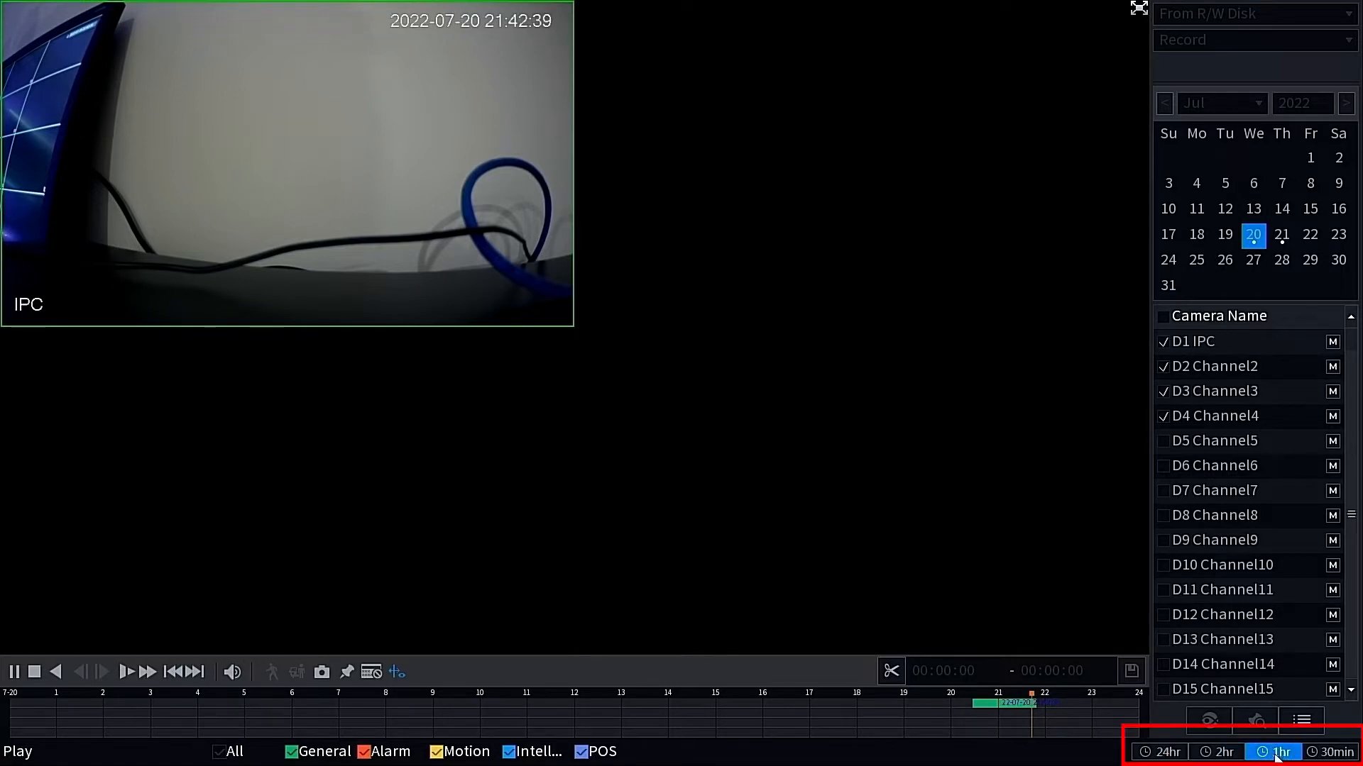
click(1216, 753)
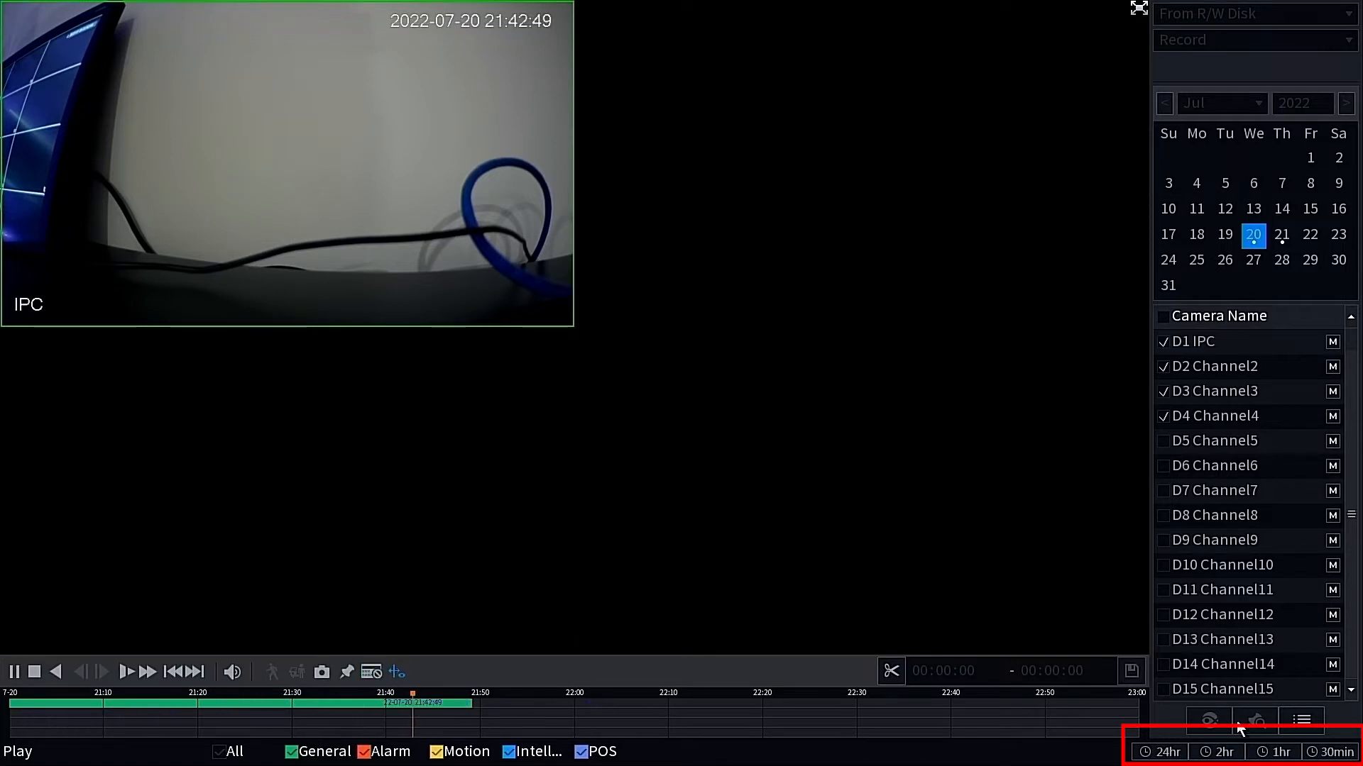
click(1272, 754)
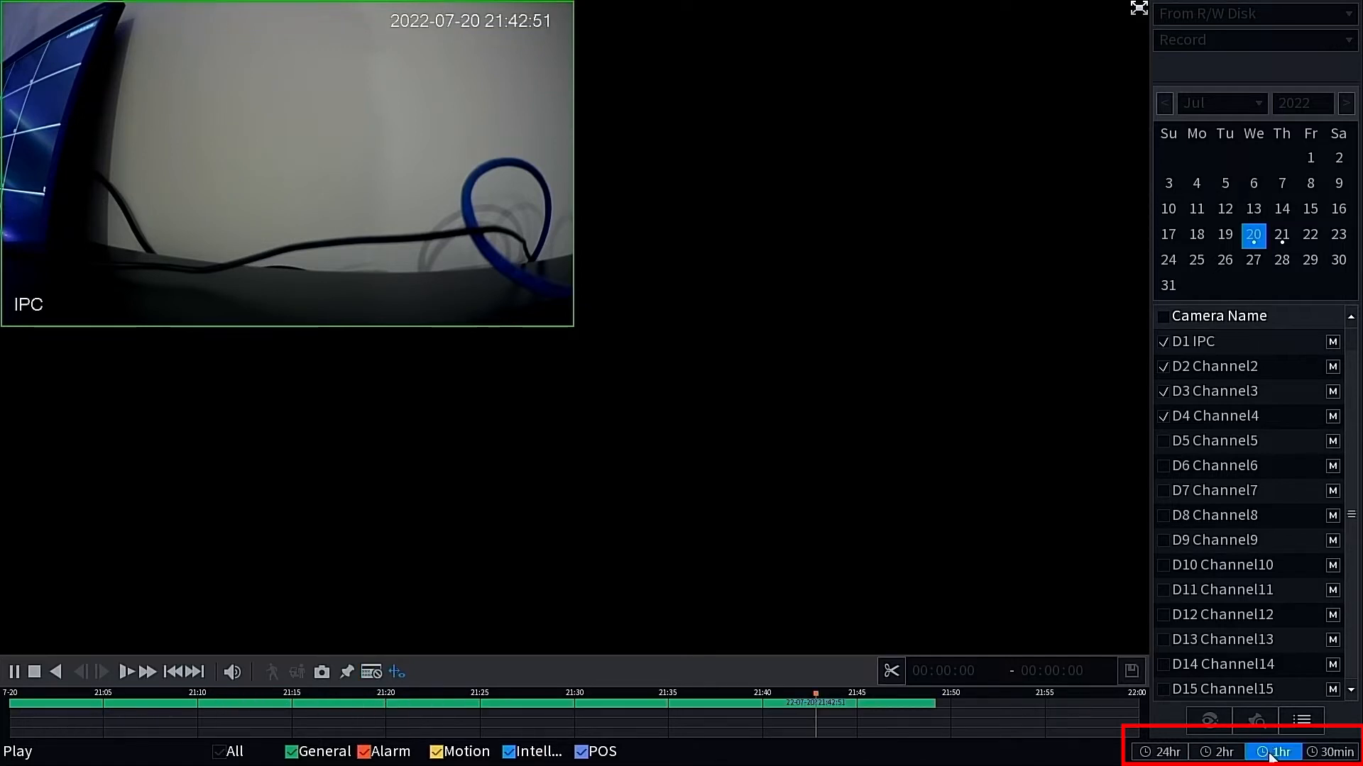
click(1330, 752)
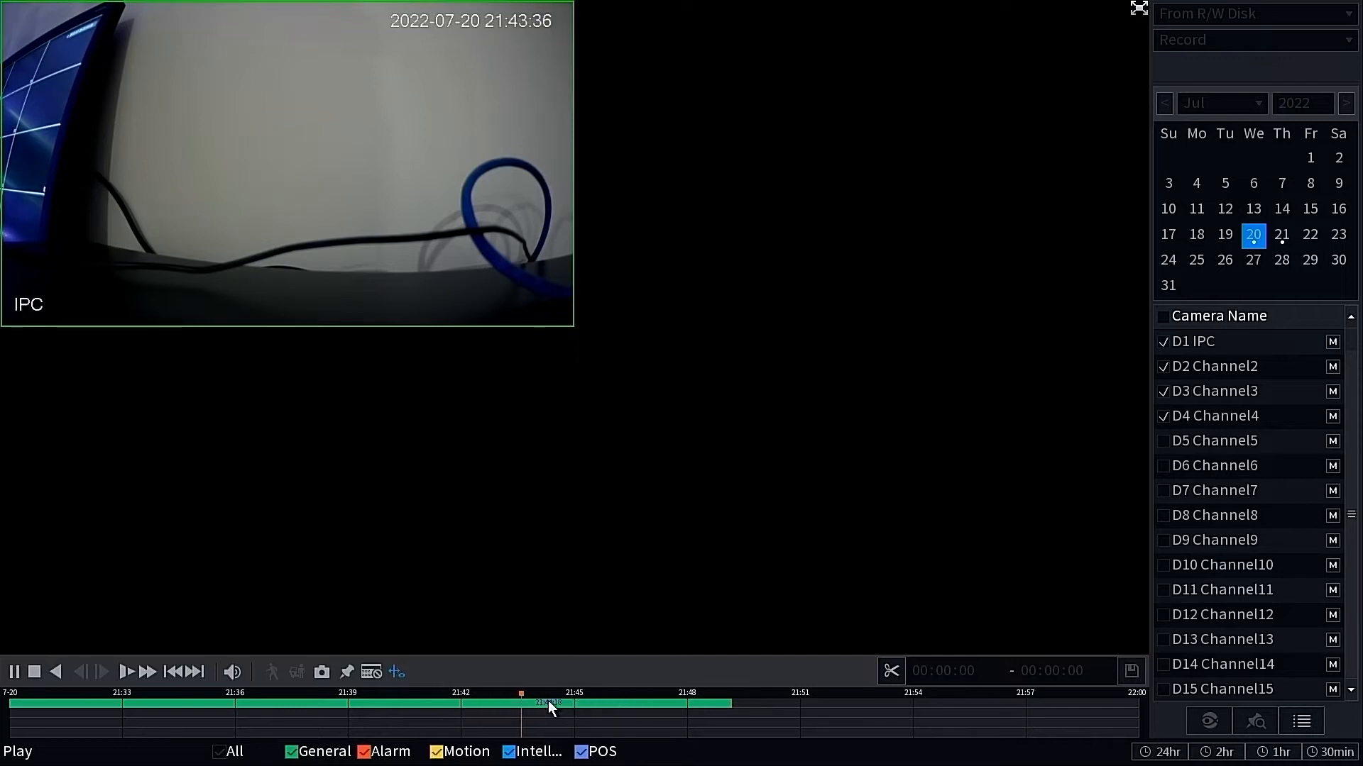
Mark a clip on the timeline from 21:45:13 to 21:48:05.
click(577, 703)
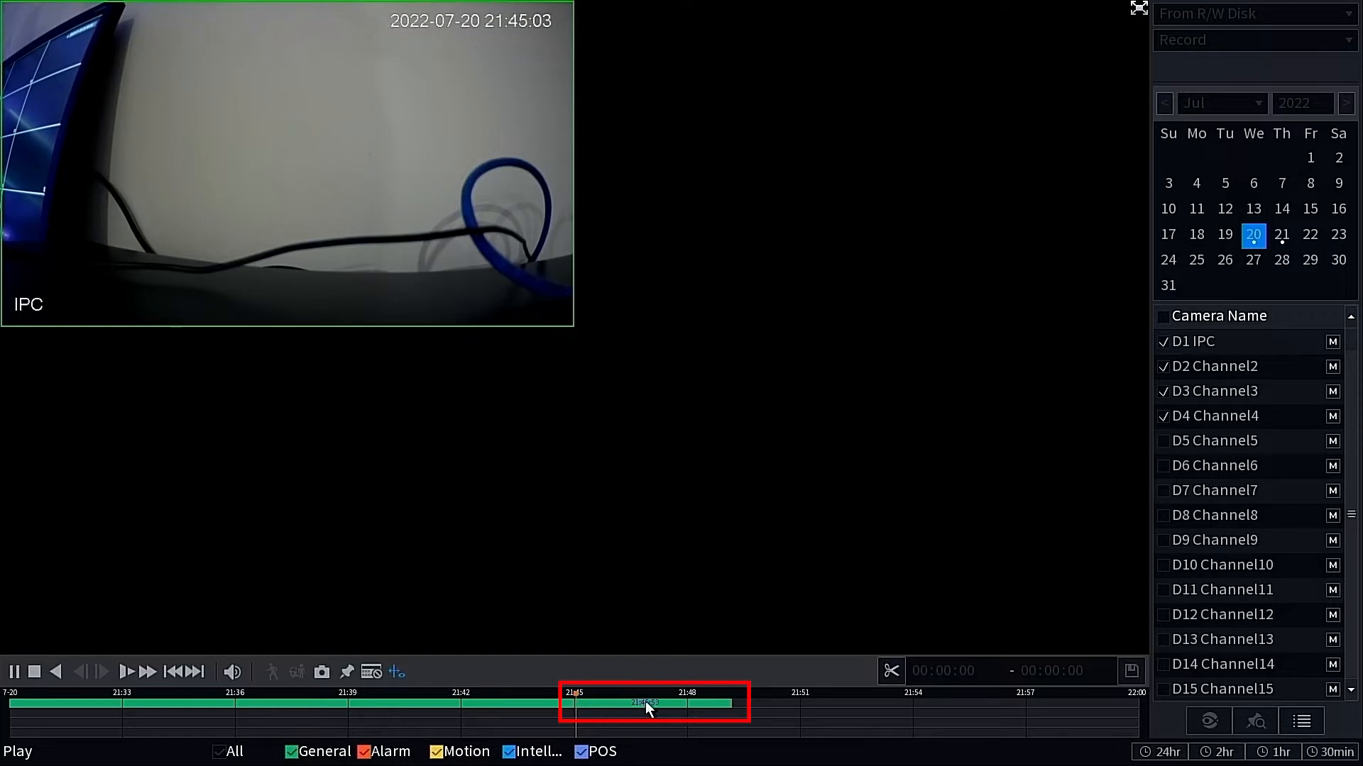
click(886, 672)
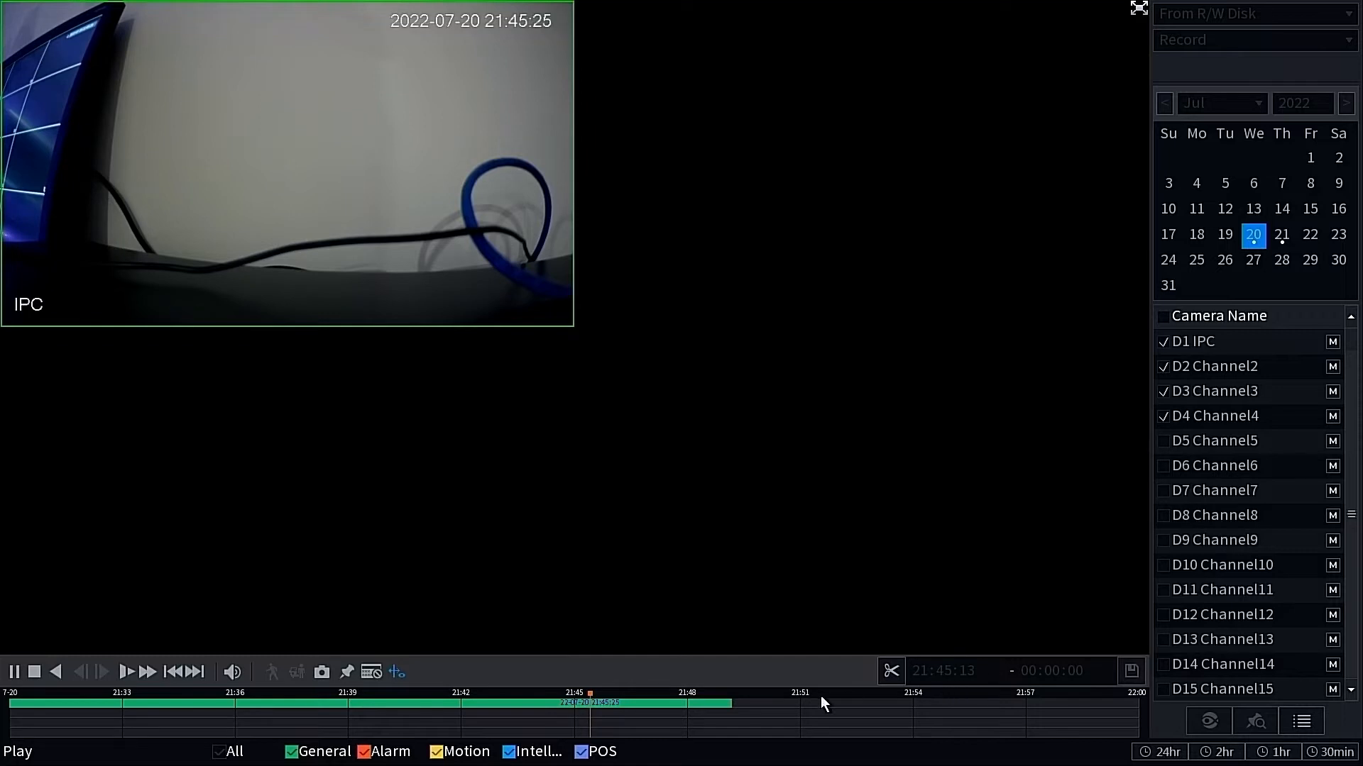
click(684, 704)
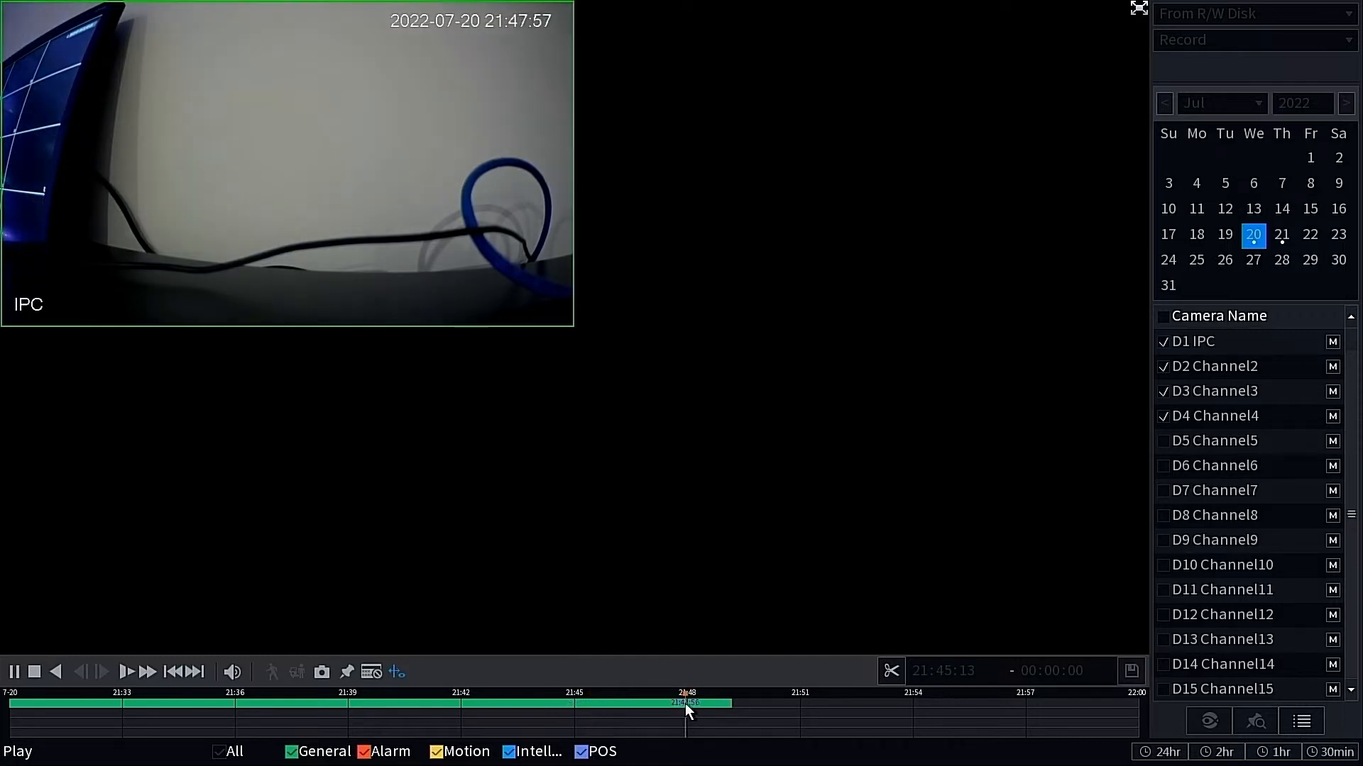
click(890, 671)
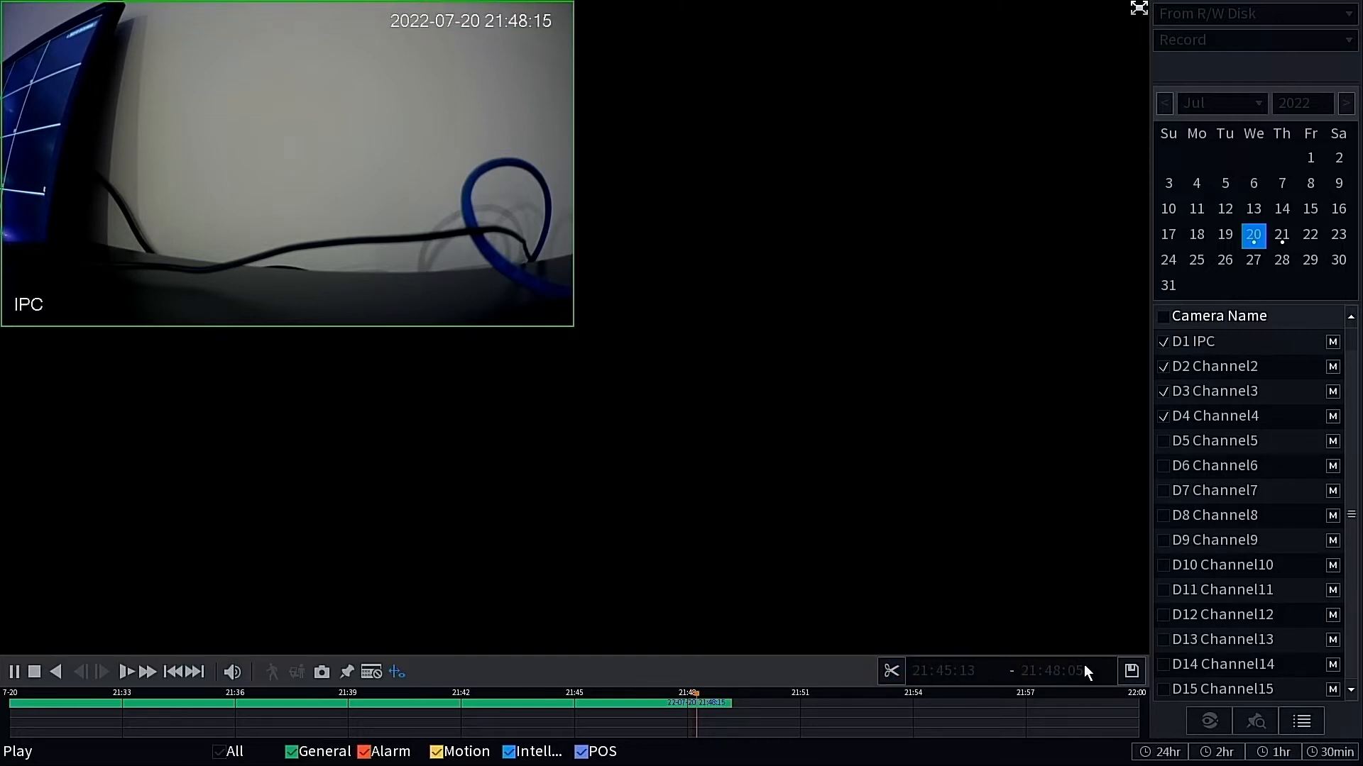
Open the backup of the marked clip and keep the sda1 USB drive selected as the destination.
click(1129, 673)
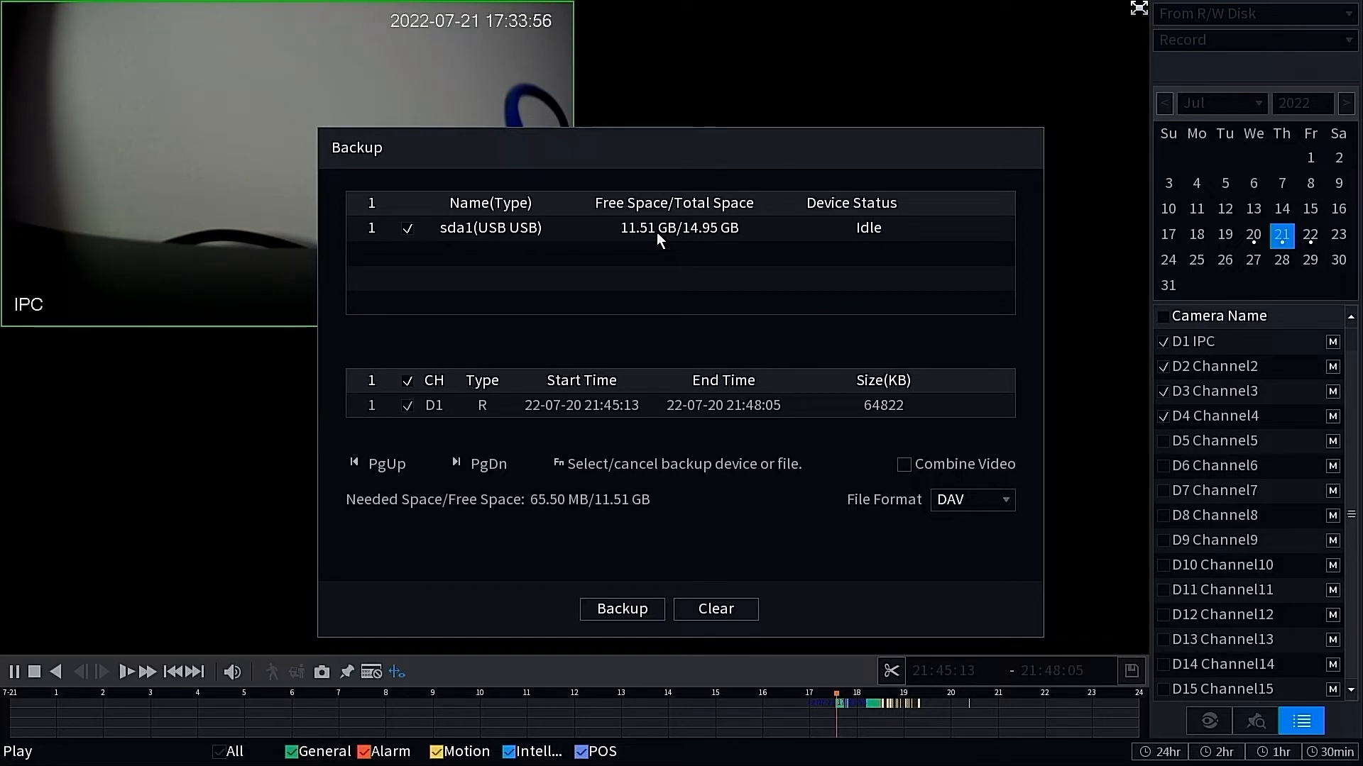
click(407, 229)
click(410, 230)
click(411, 232)
click(410, 231)
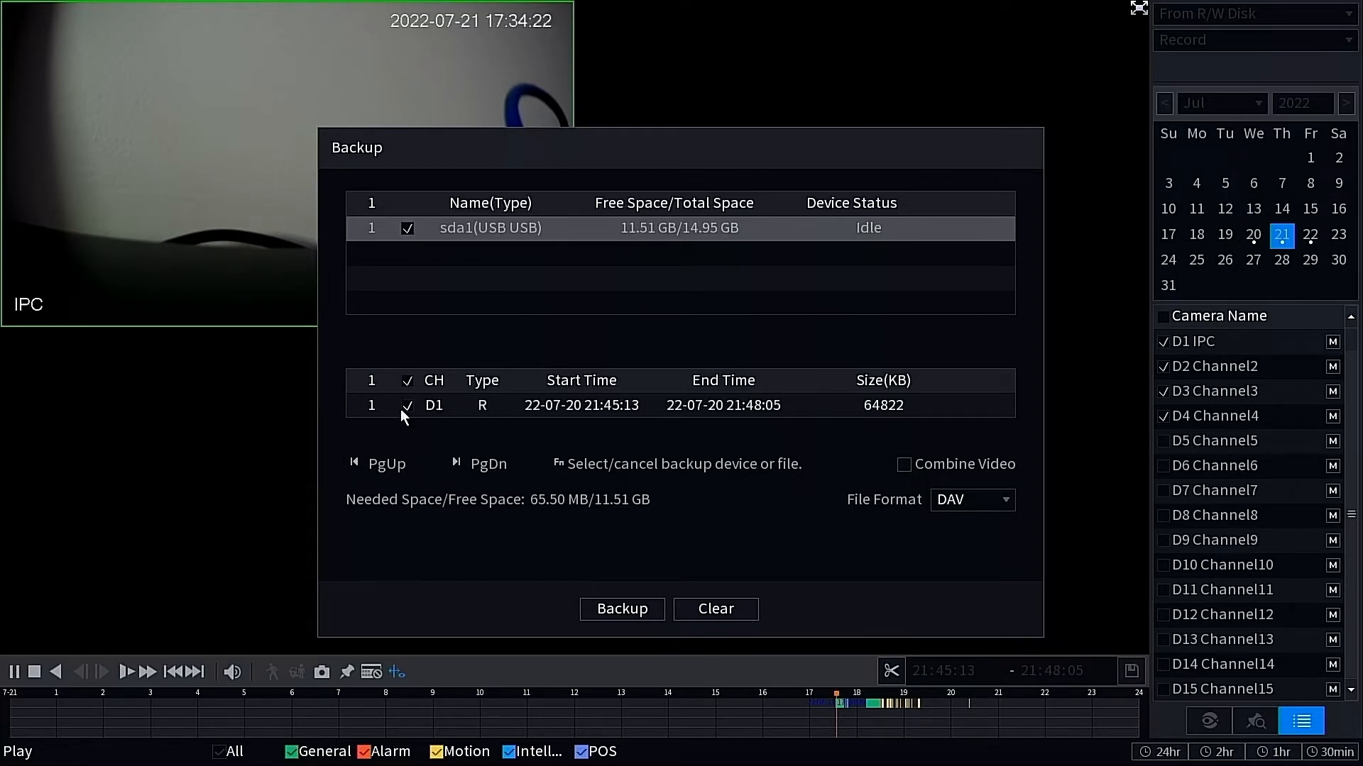
Review the available file formats and set the clip's backup format to MP4.
click(940, 501)
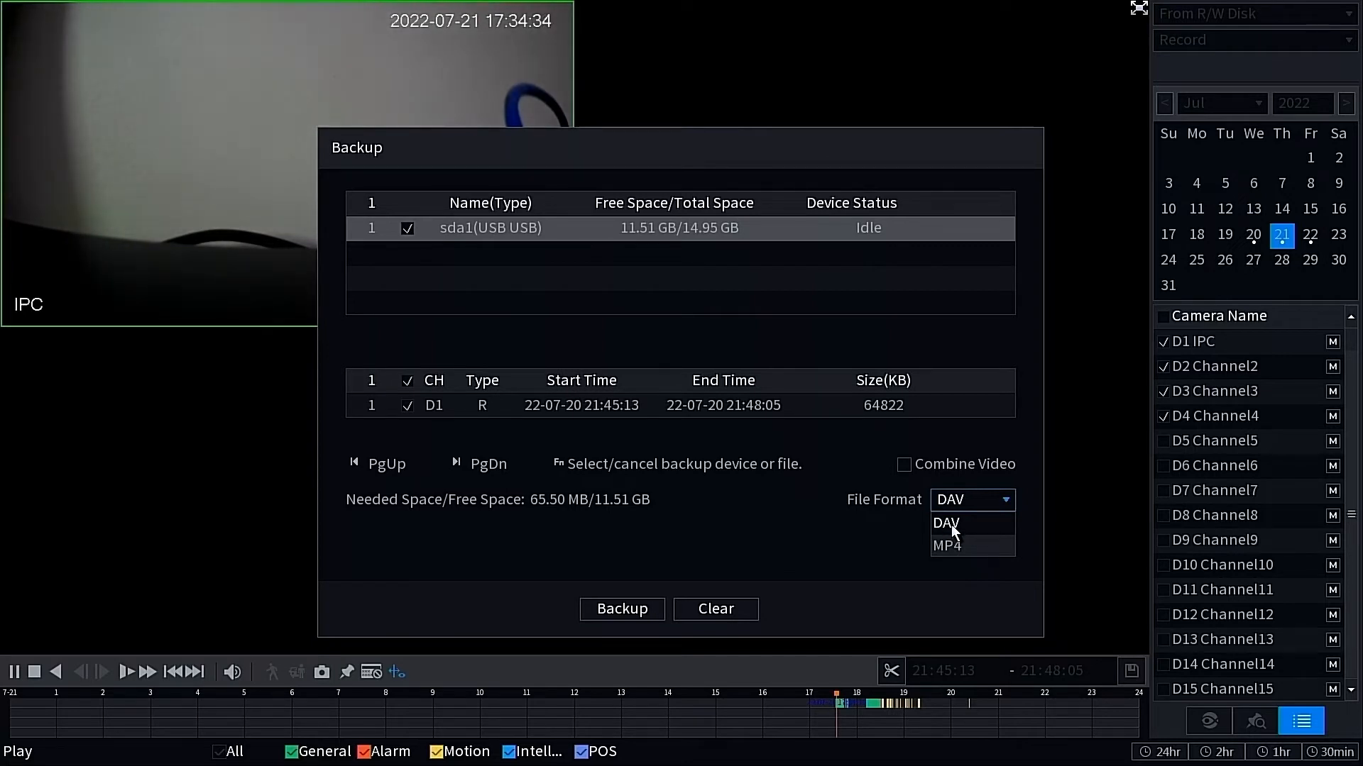
click(948, 523)
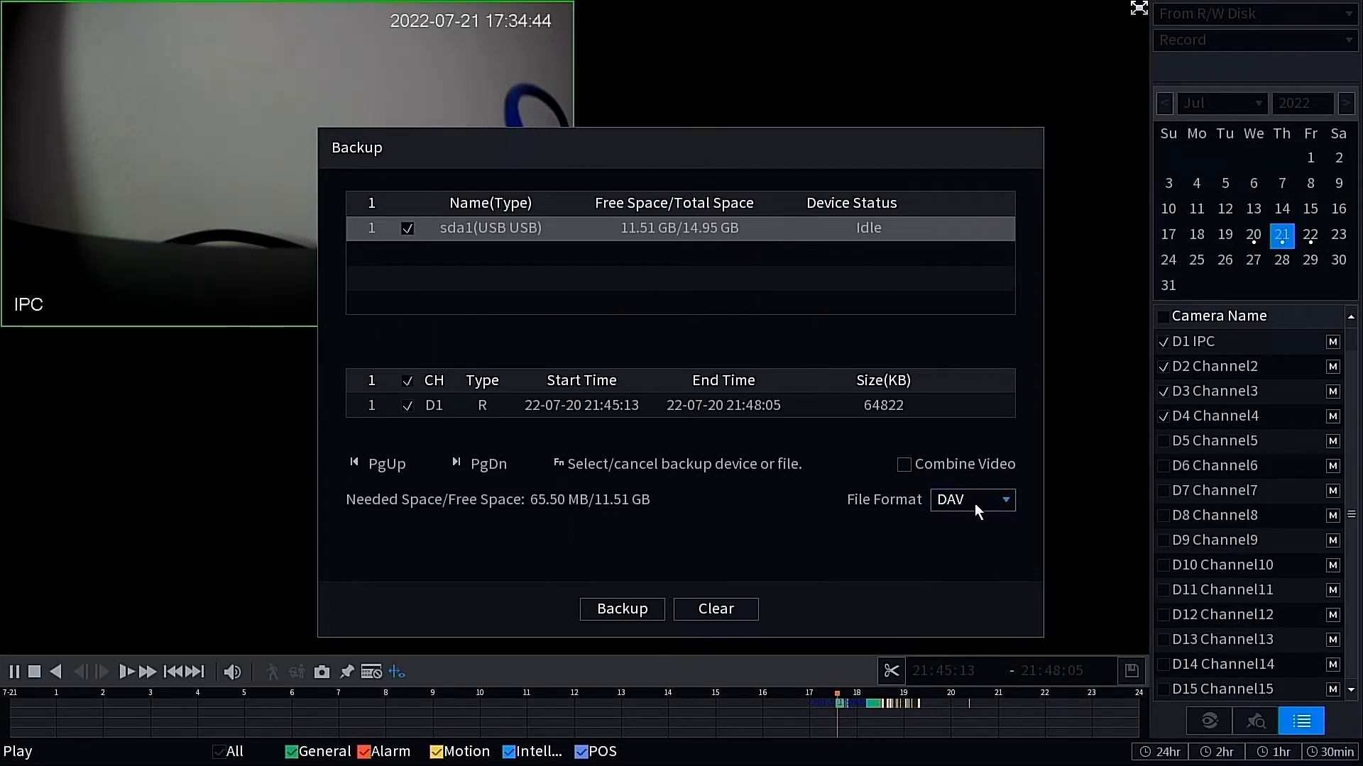
click(974, 504)
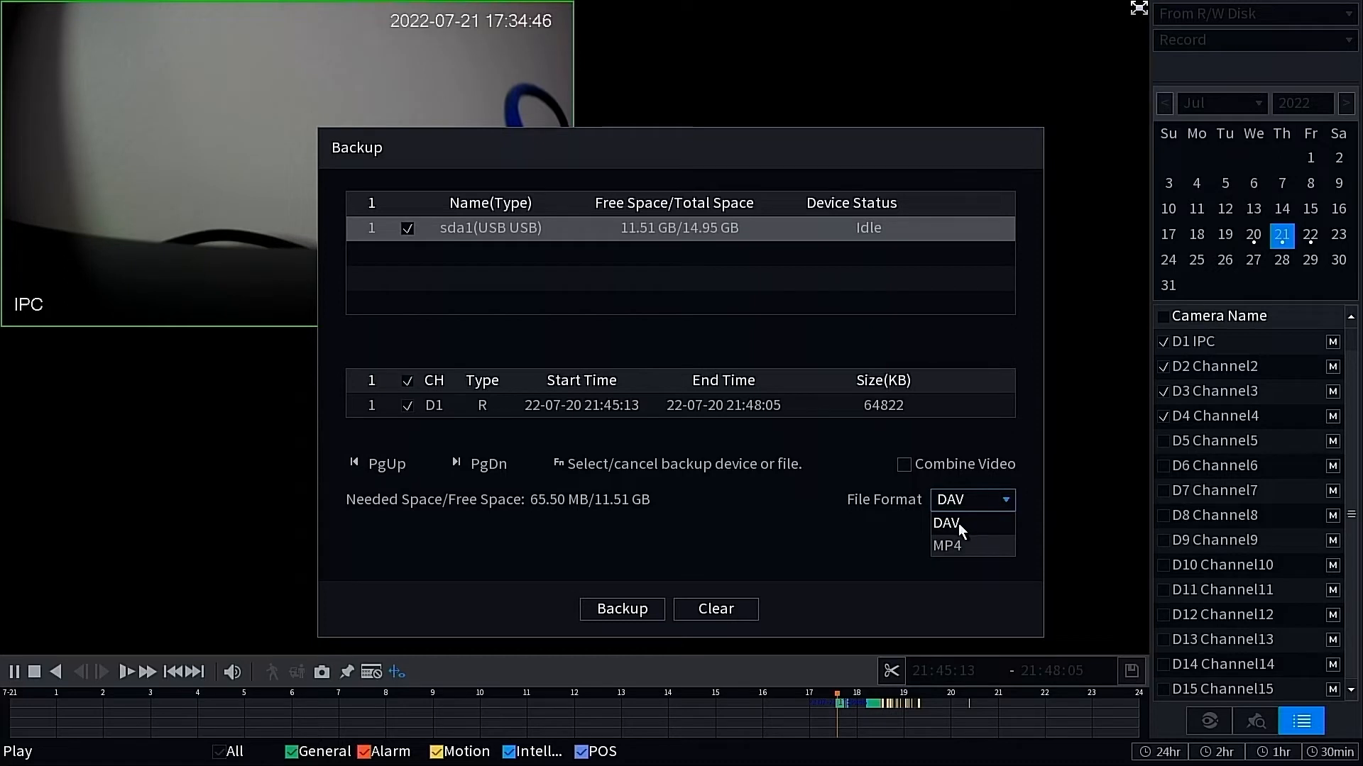
click(962, 547)
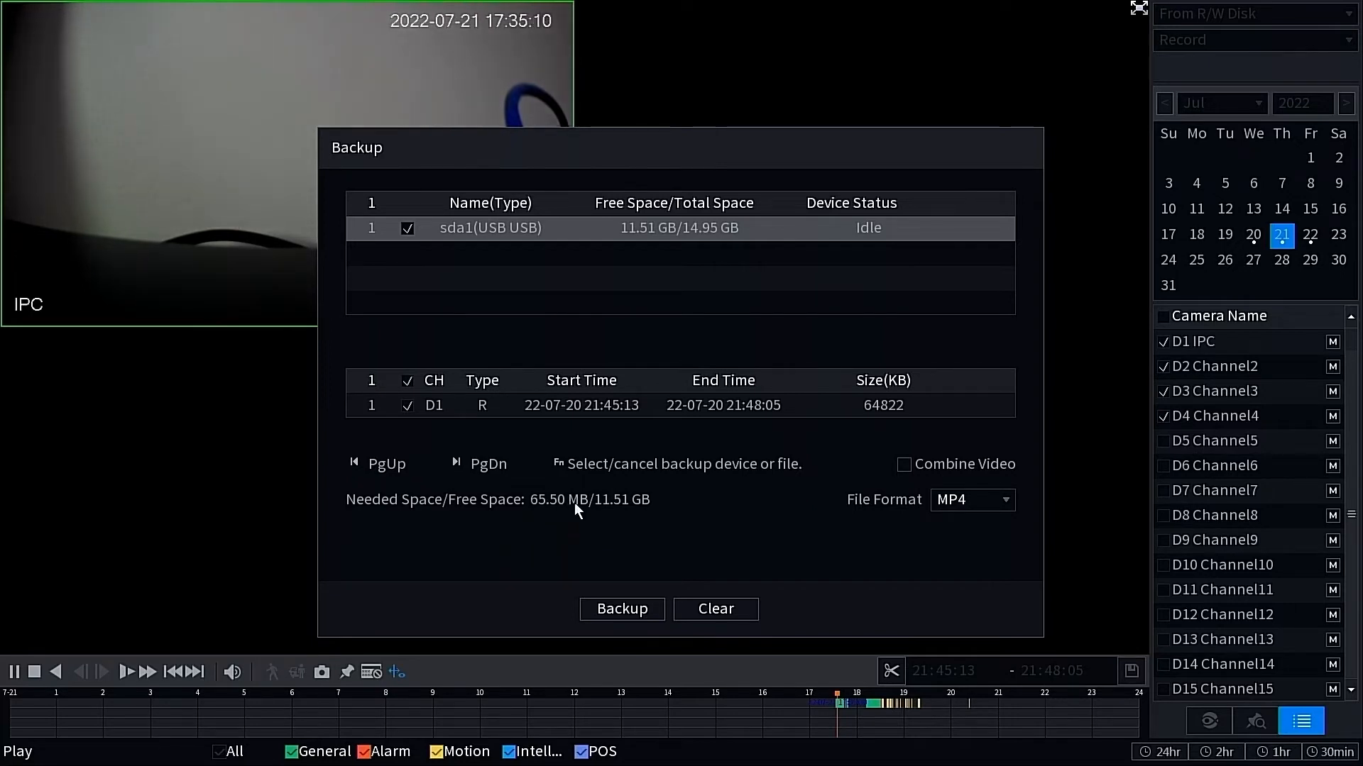
Back up the clip to the /NVR/2022-7-23/ folder on the USB drive and dismiss the completion note.
click(619, 609)
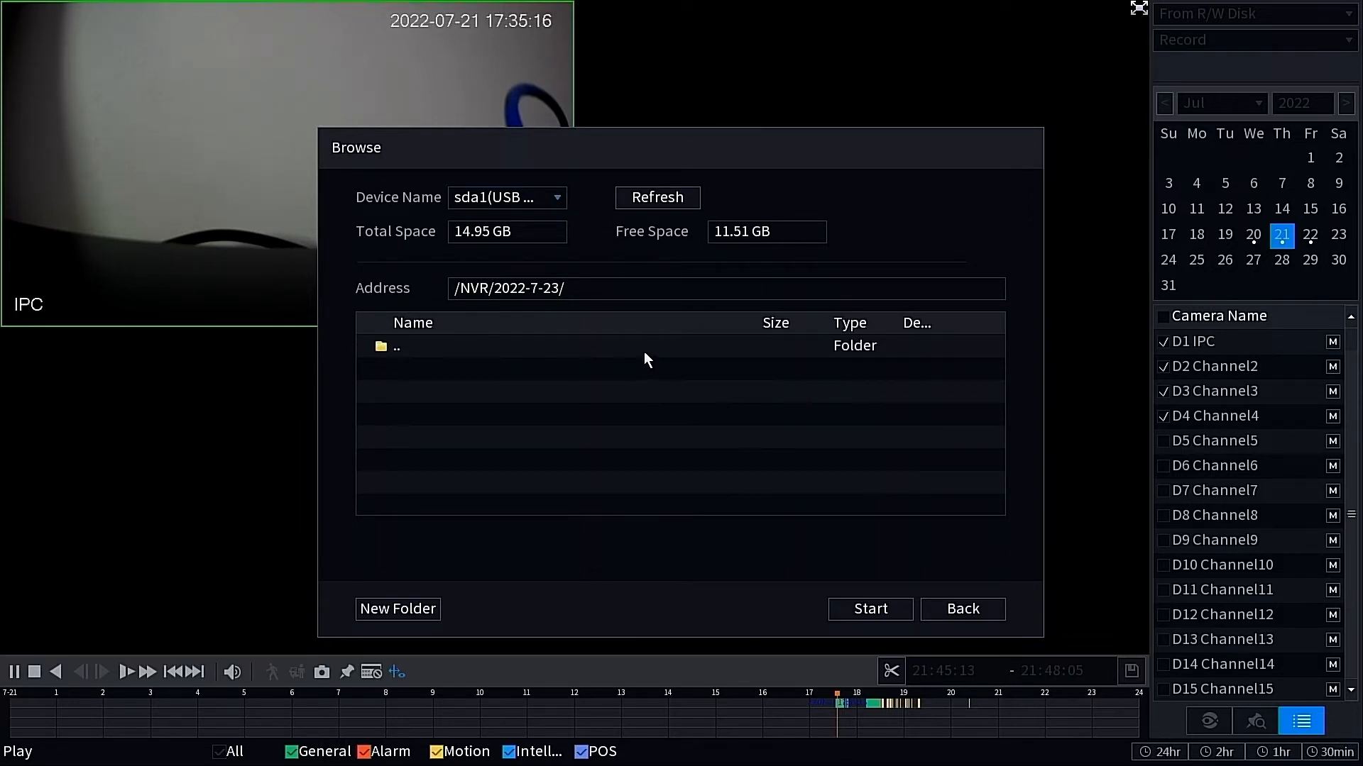
click(856, 609)
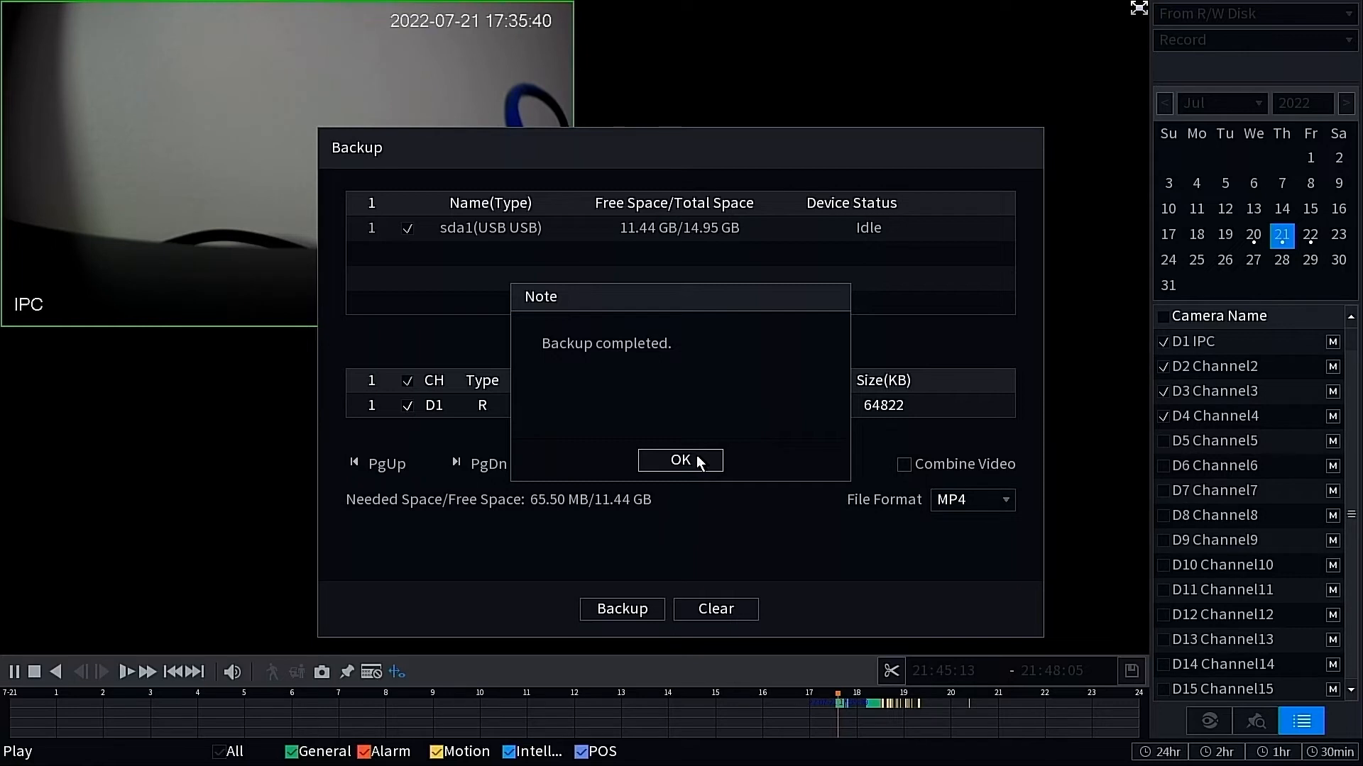
click(698, 462)
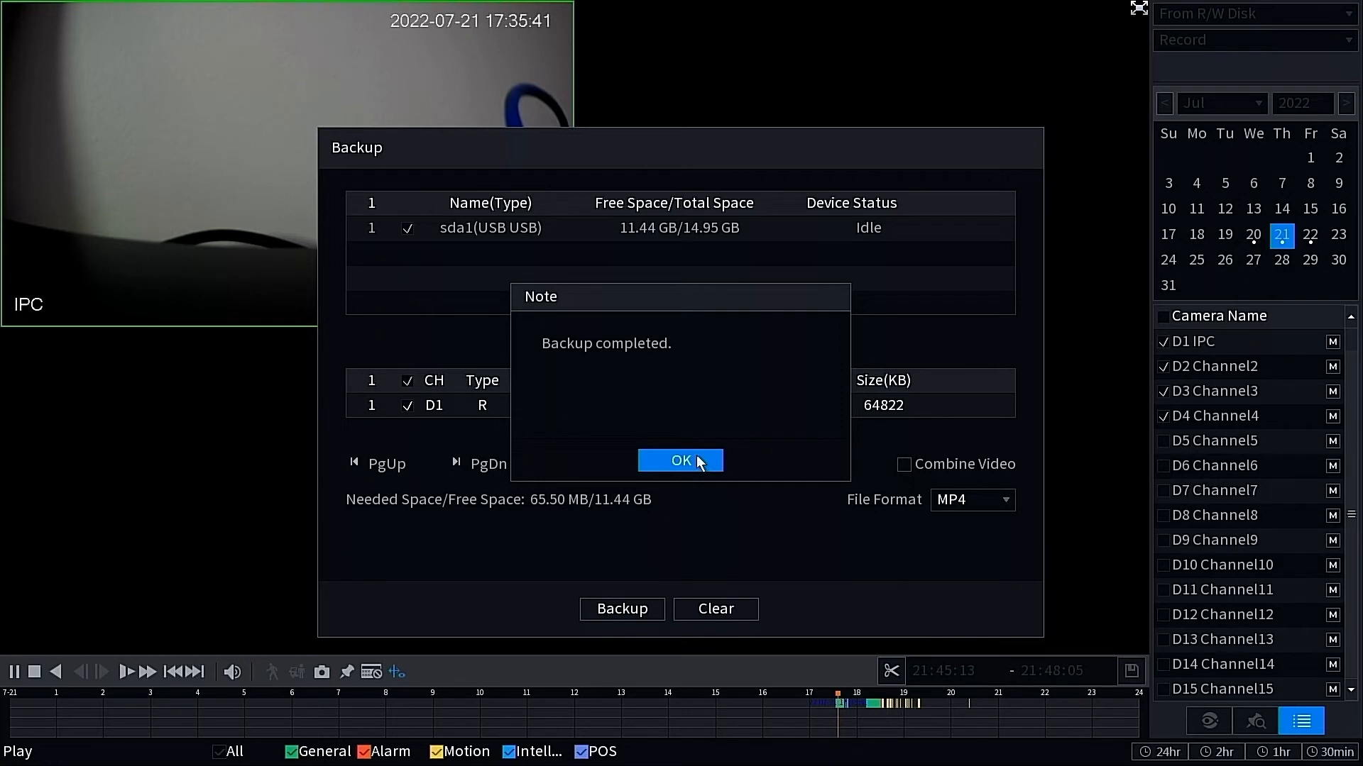
click(698, 459)
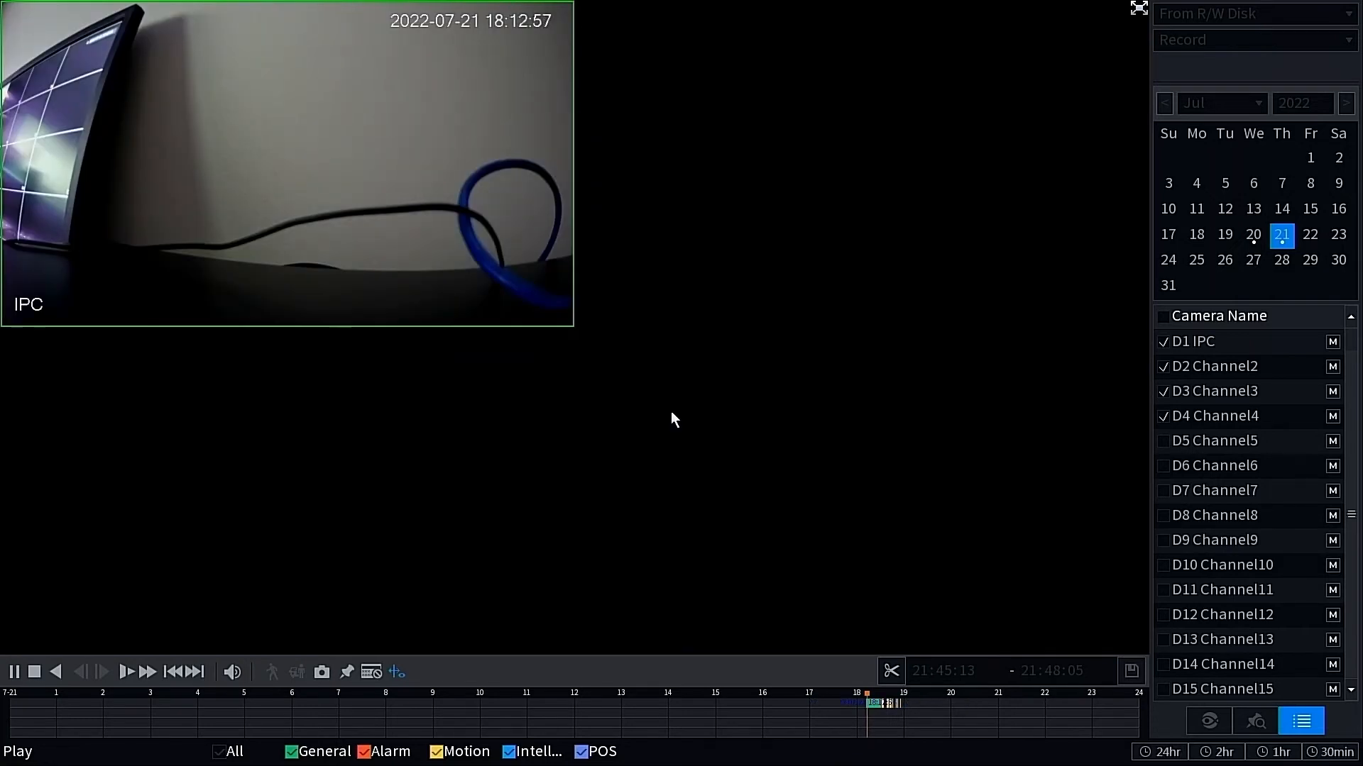
Leave playback, open the Backup page and keep the sda1 USB drive as the backup device.
right_click(671, 411)
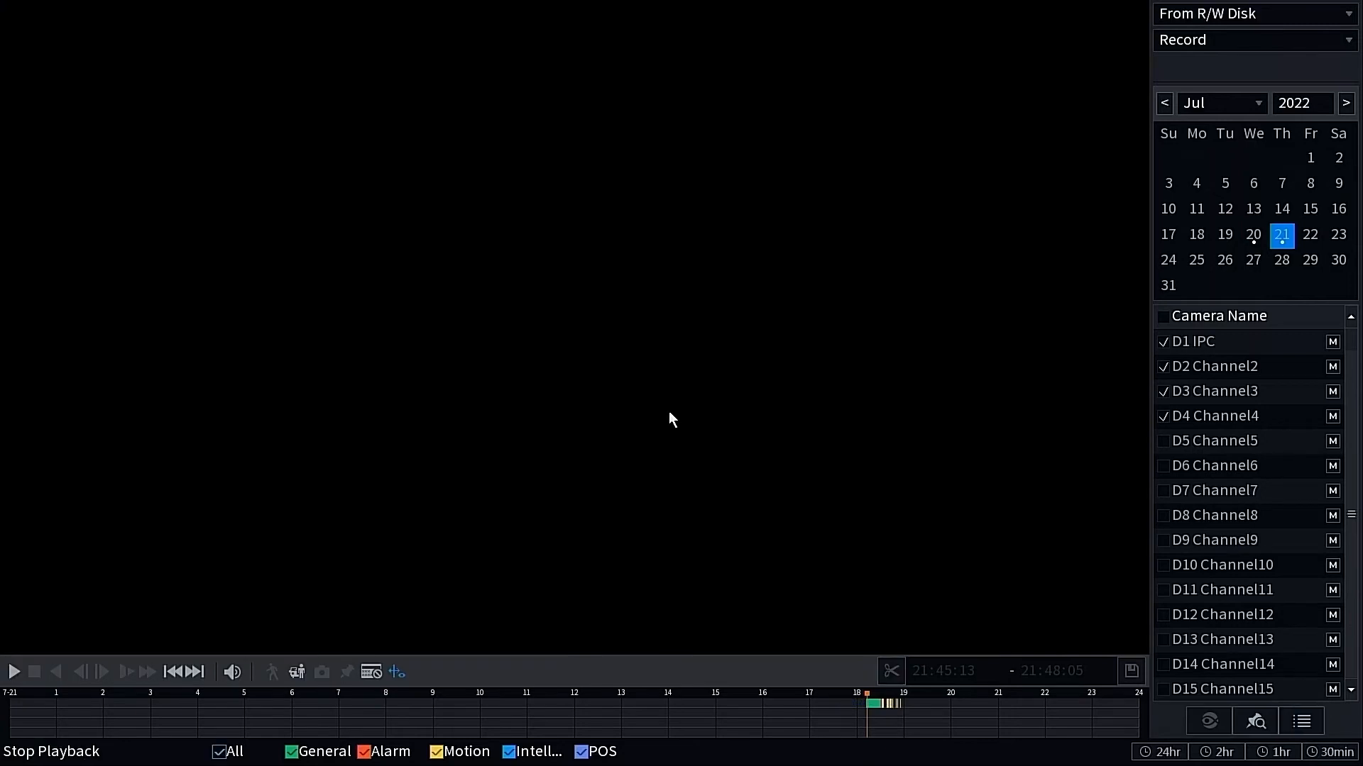
right_click(669, 411)
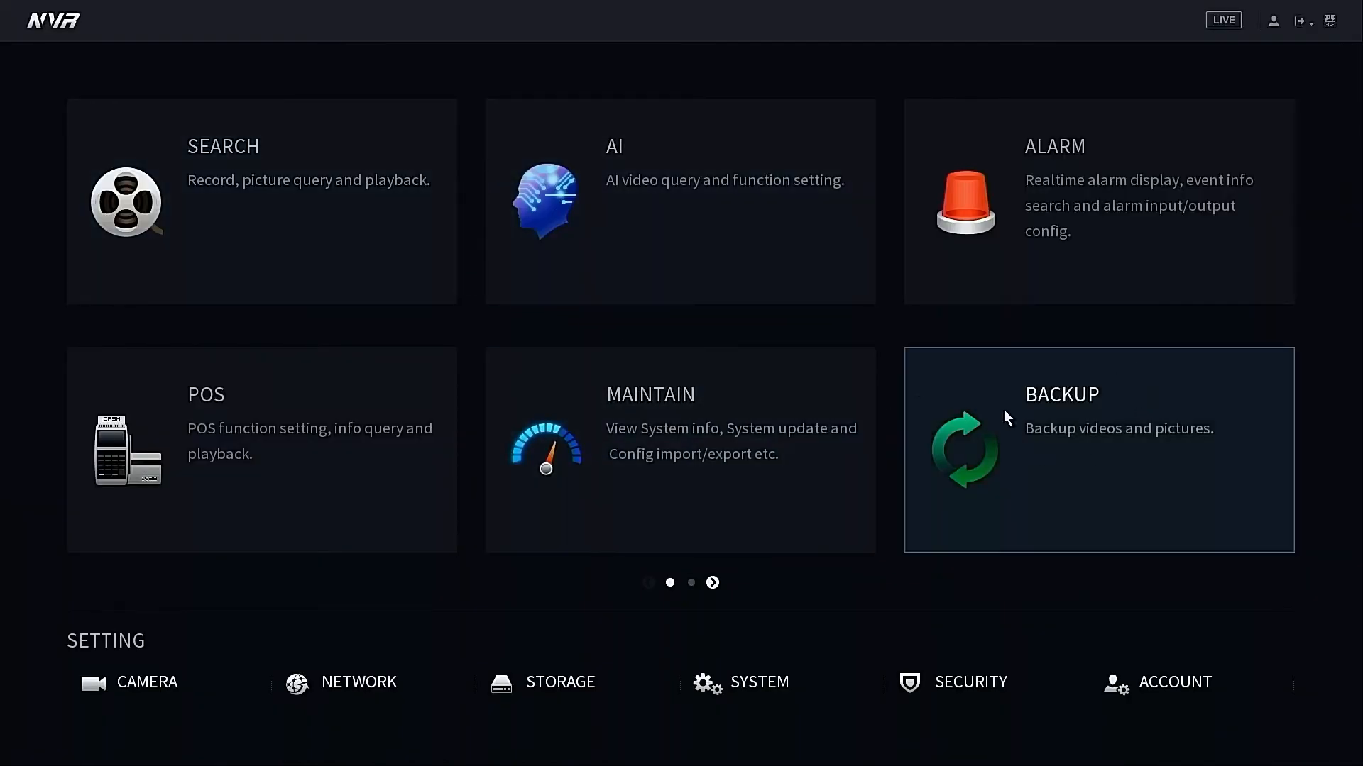
click(1132, 437)
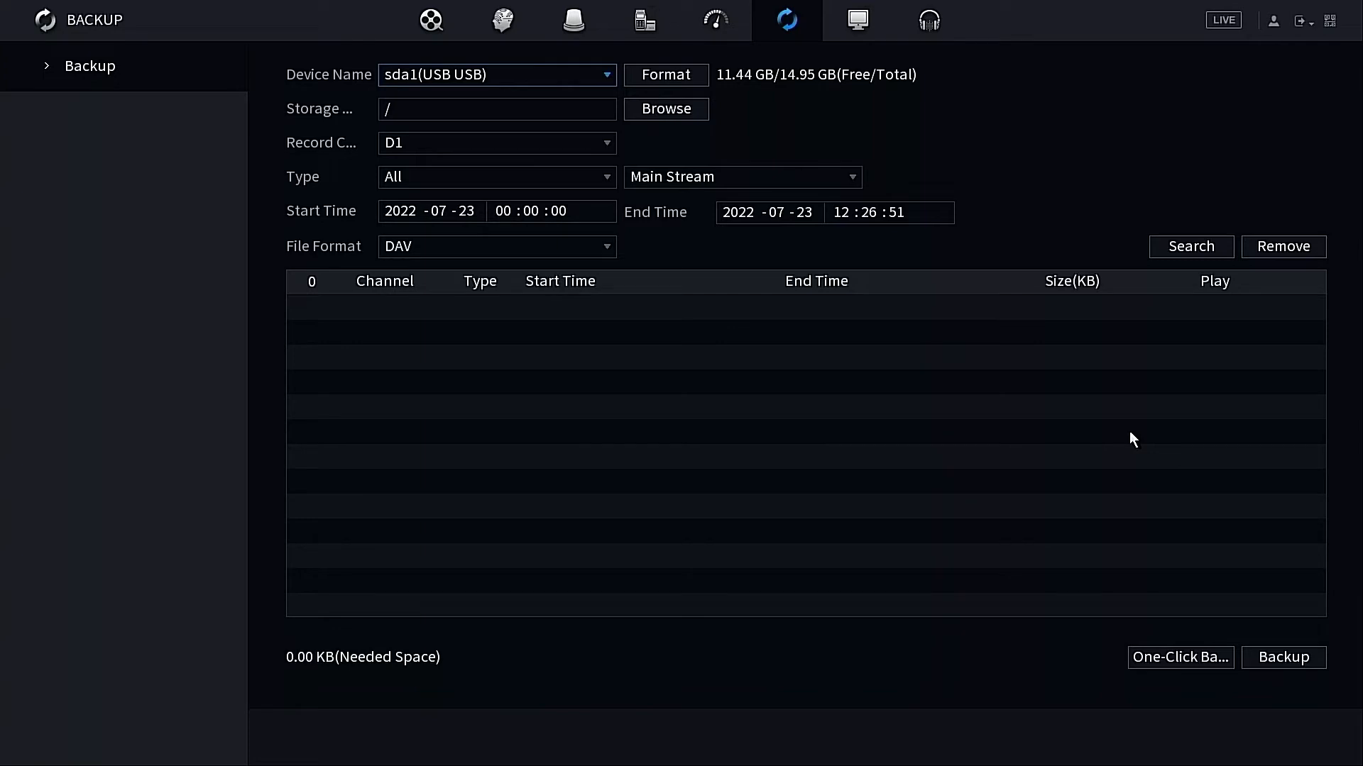
click(600, 76)
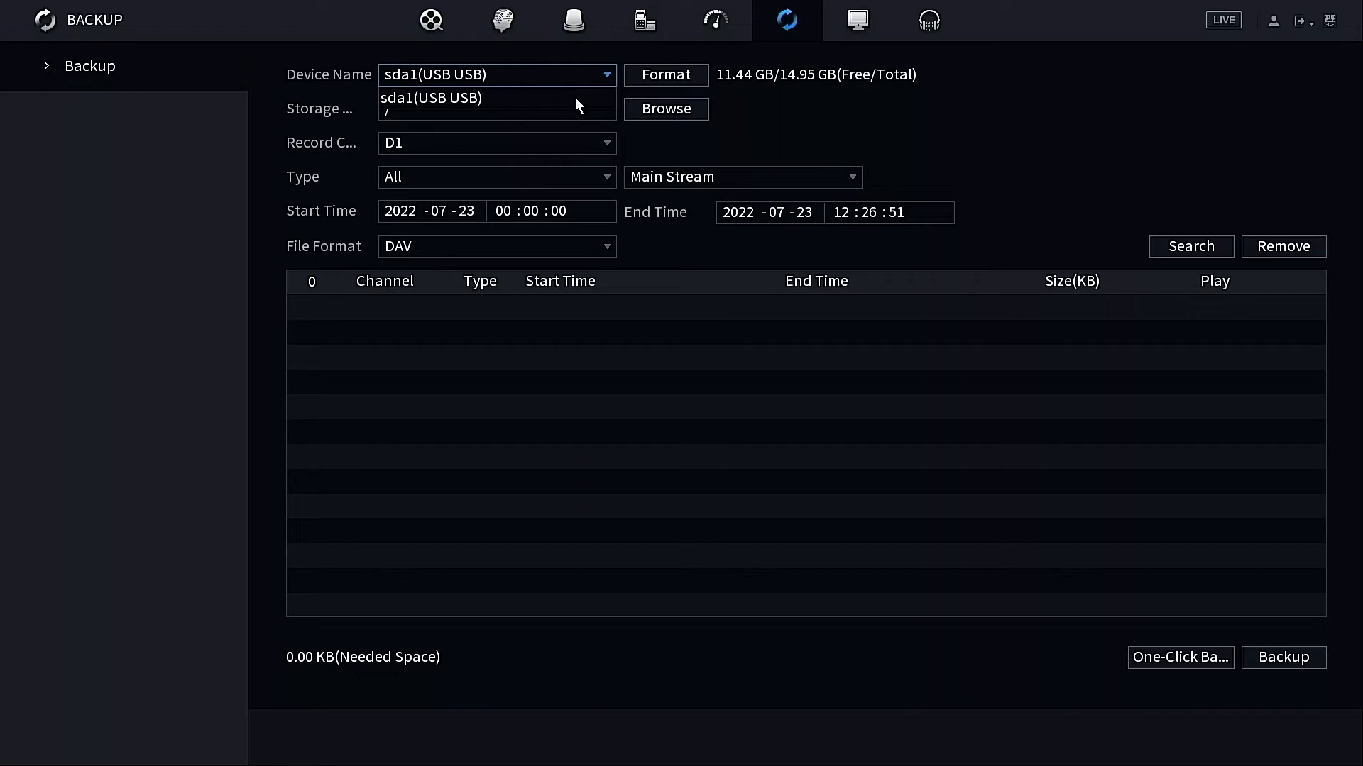
click(576, 99)
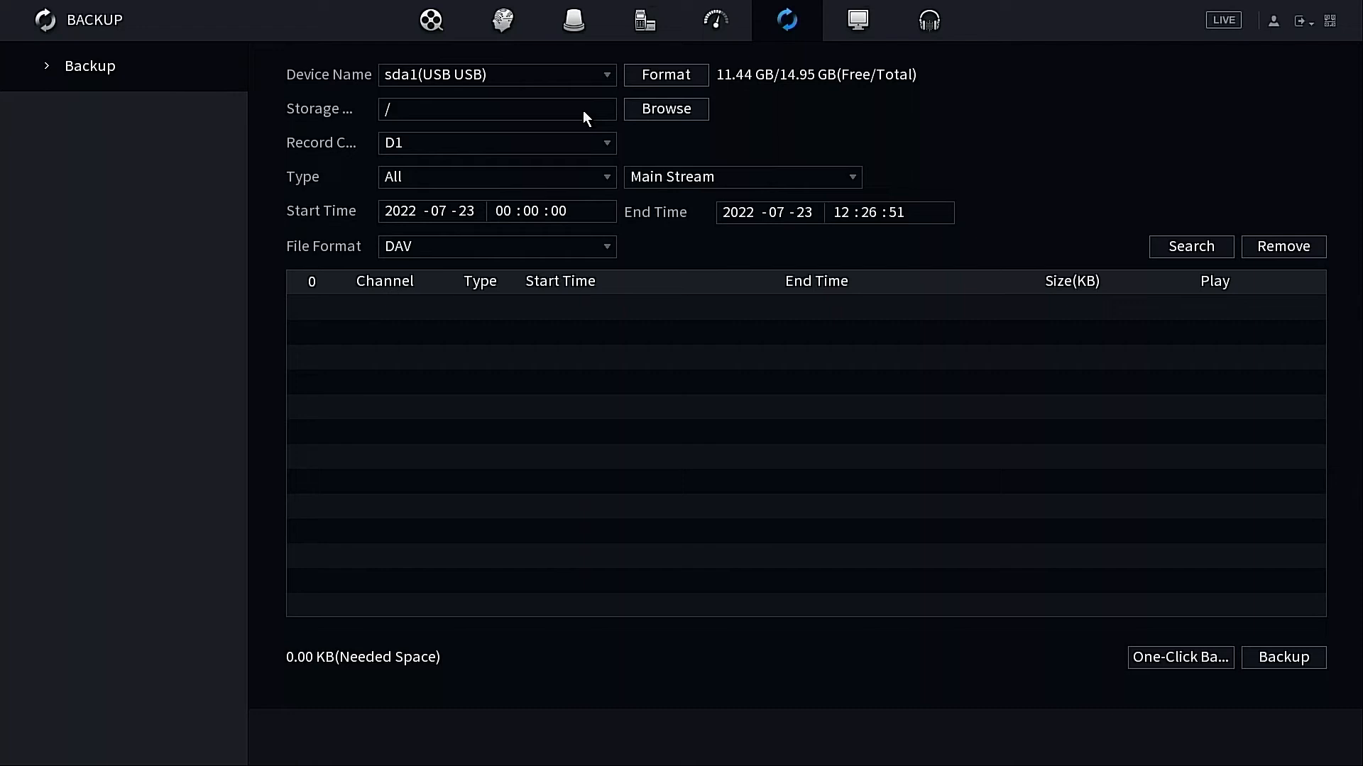
Keep the backup search on record channel D1, type All and Main Stream.
click(500, 150)
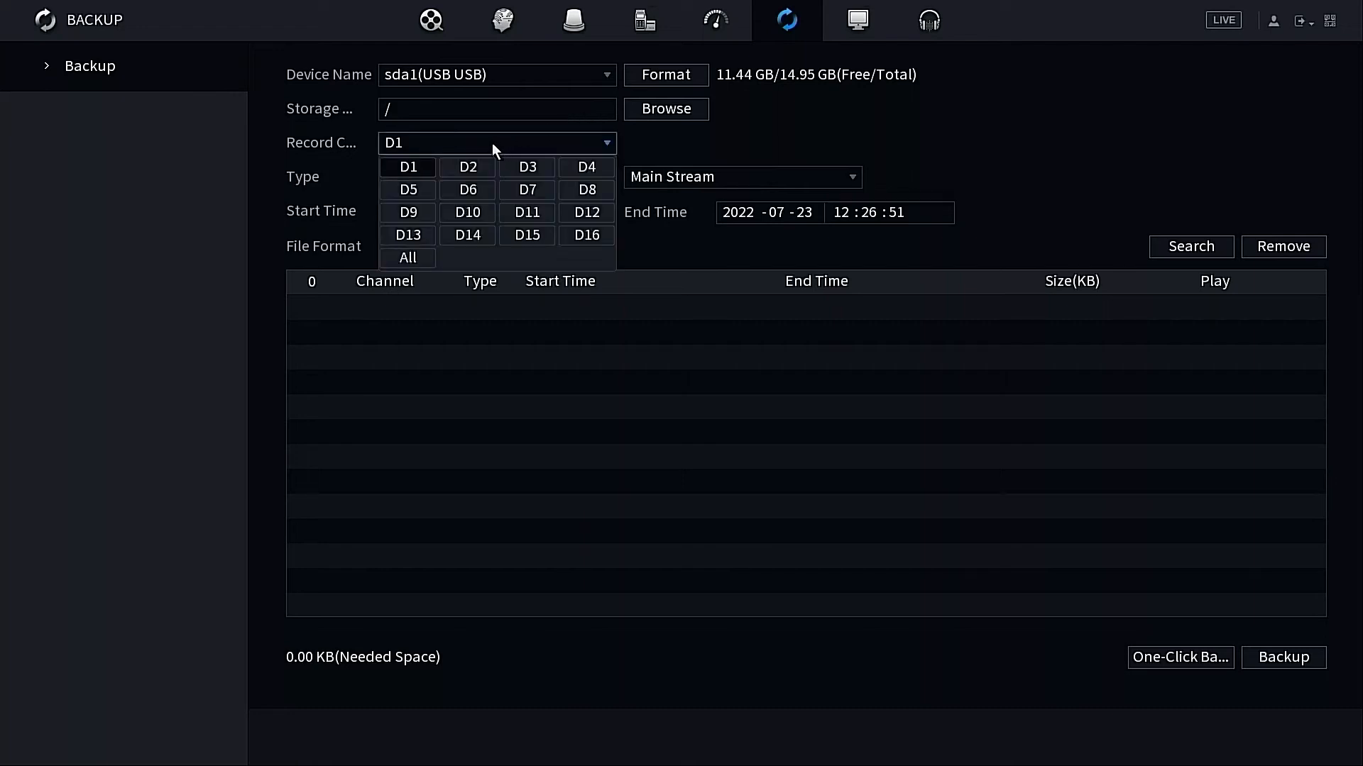
click(421, 168)
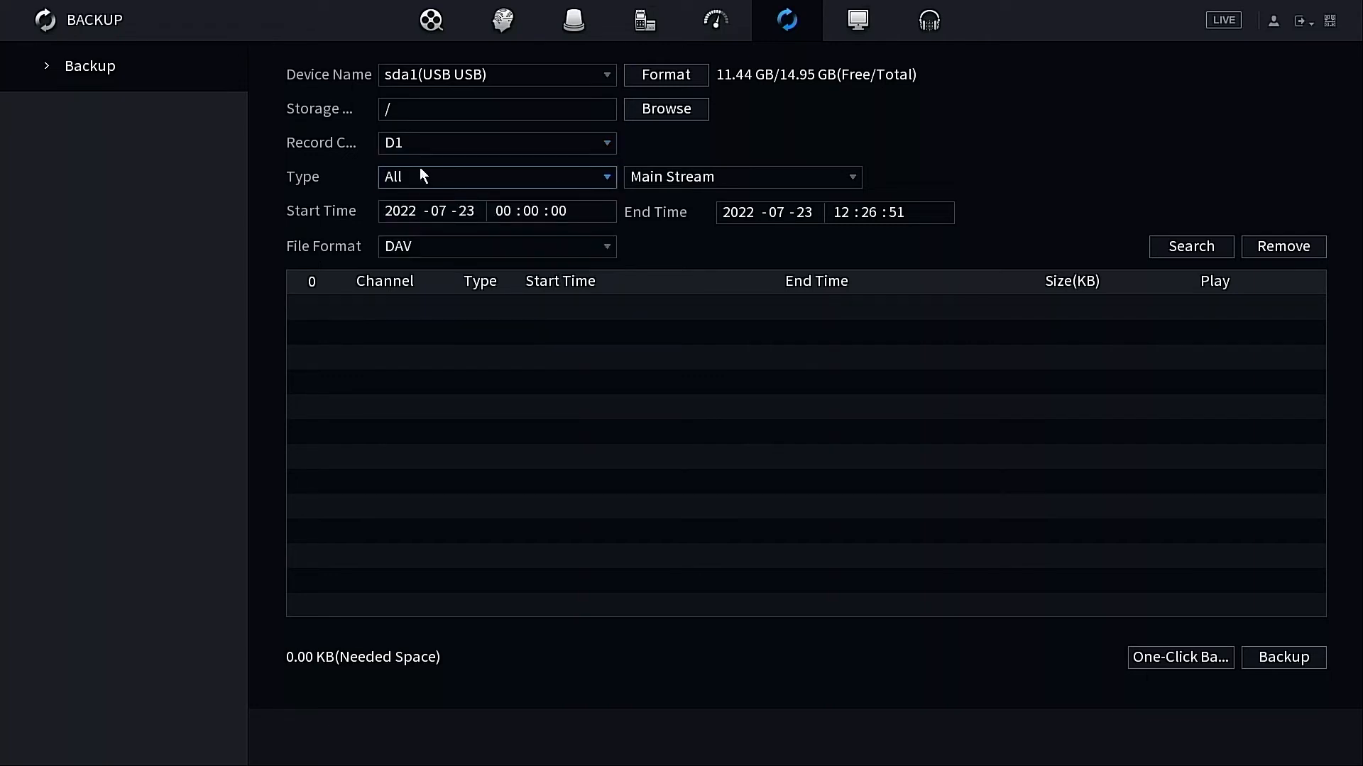
click(425, 184)
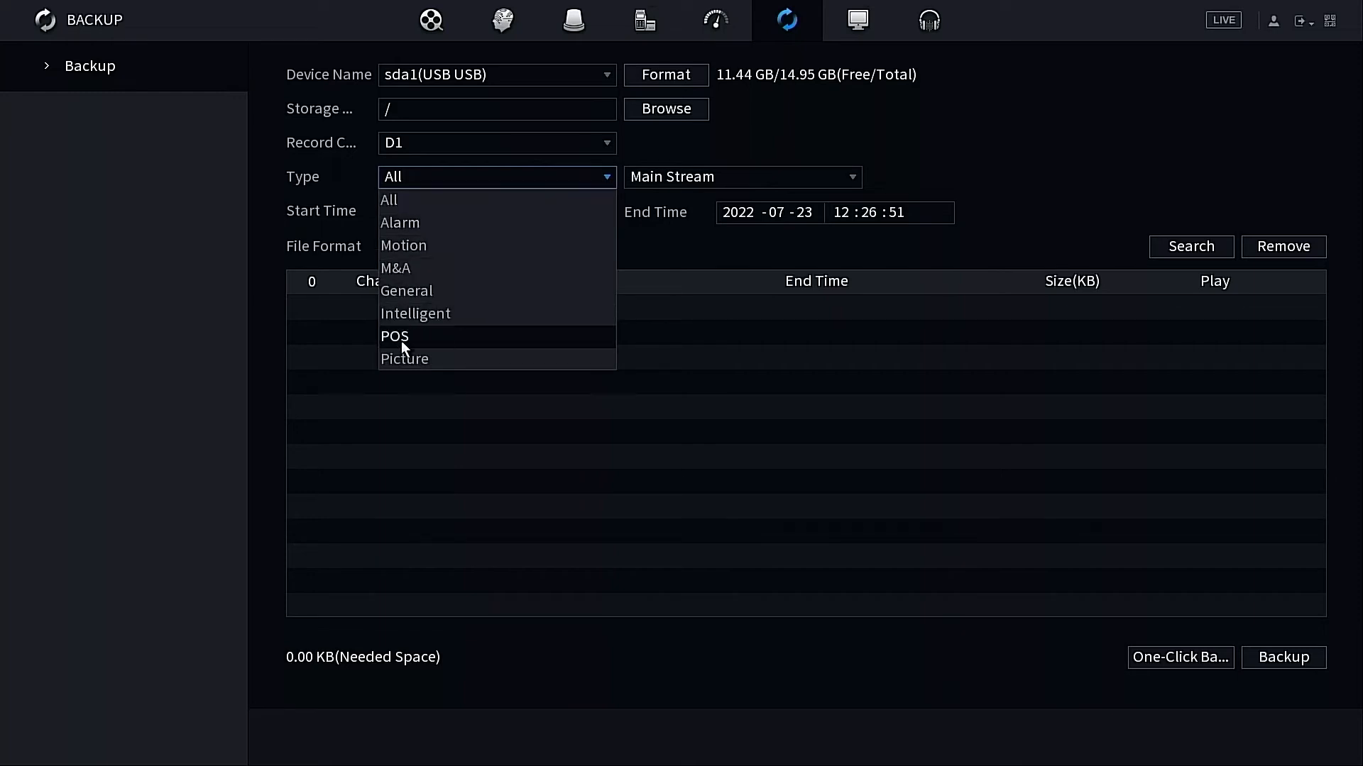
click(417, 204)
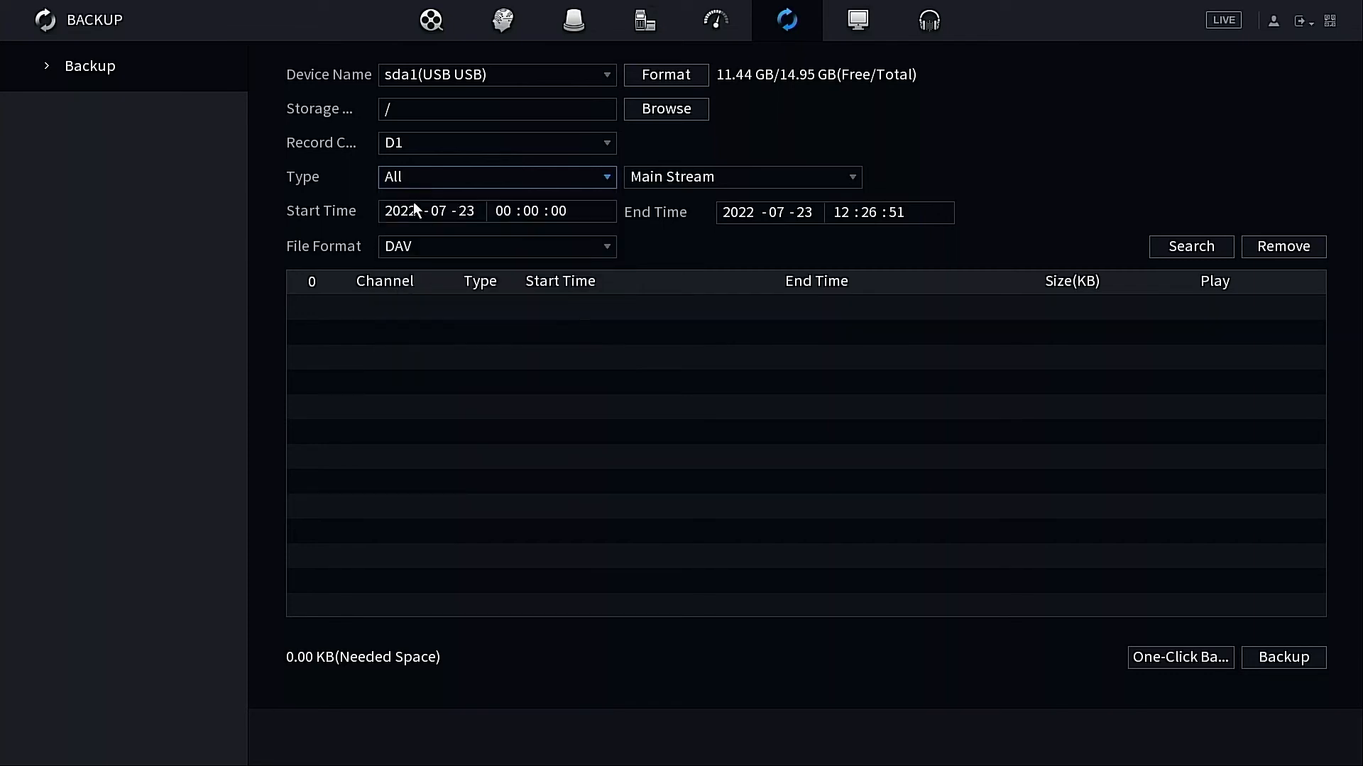
click(676, 177)
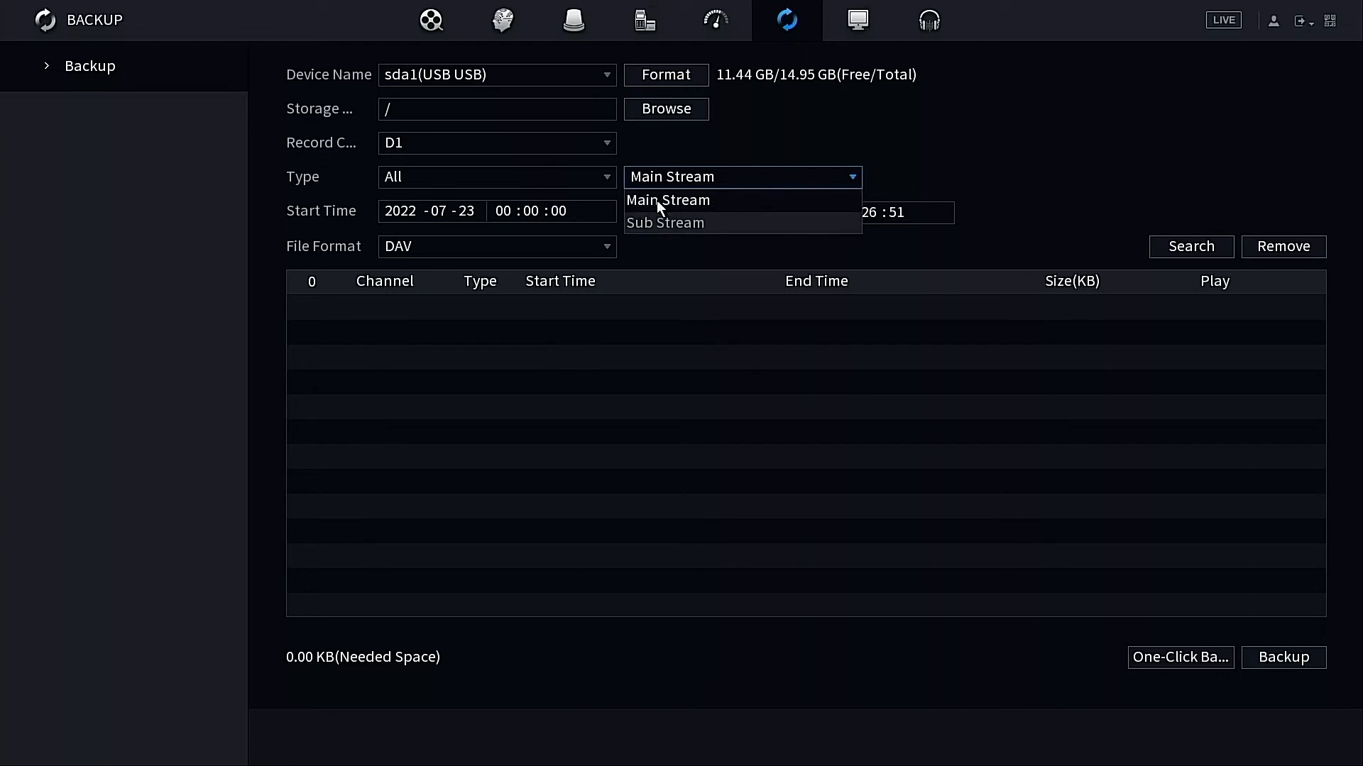
click(719, 206)
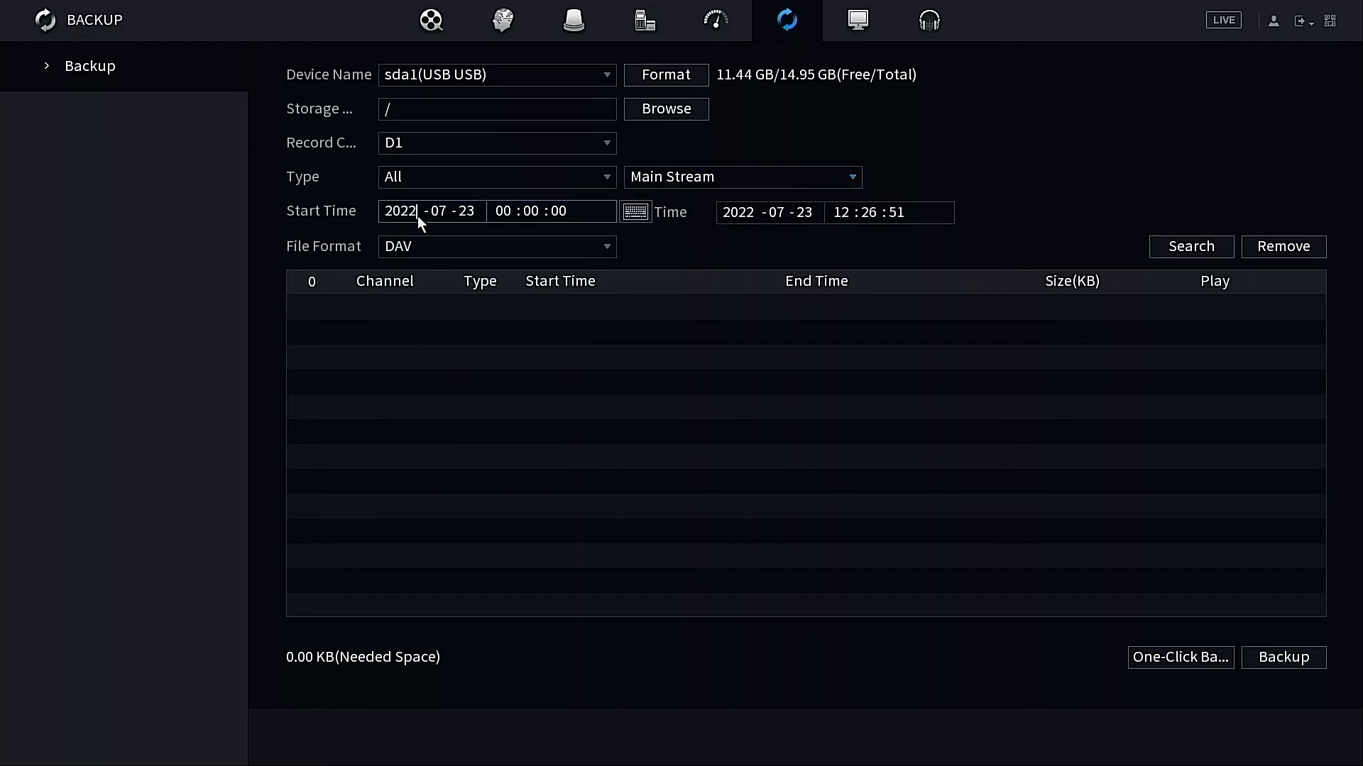
Set the start date of the backup search to 2022-07-20.
click(463, 215)
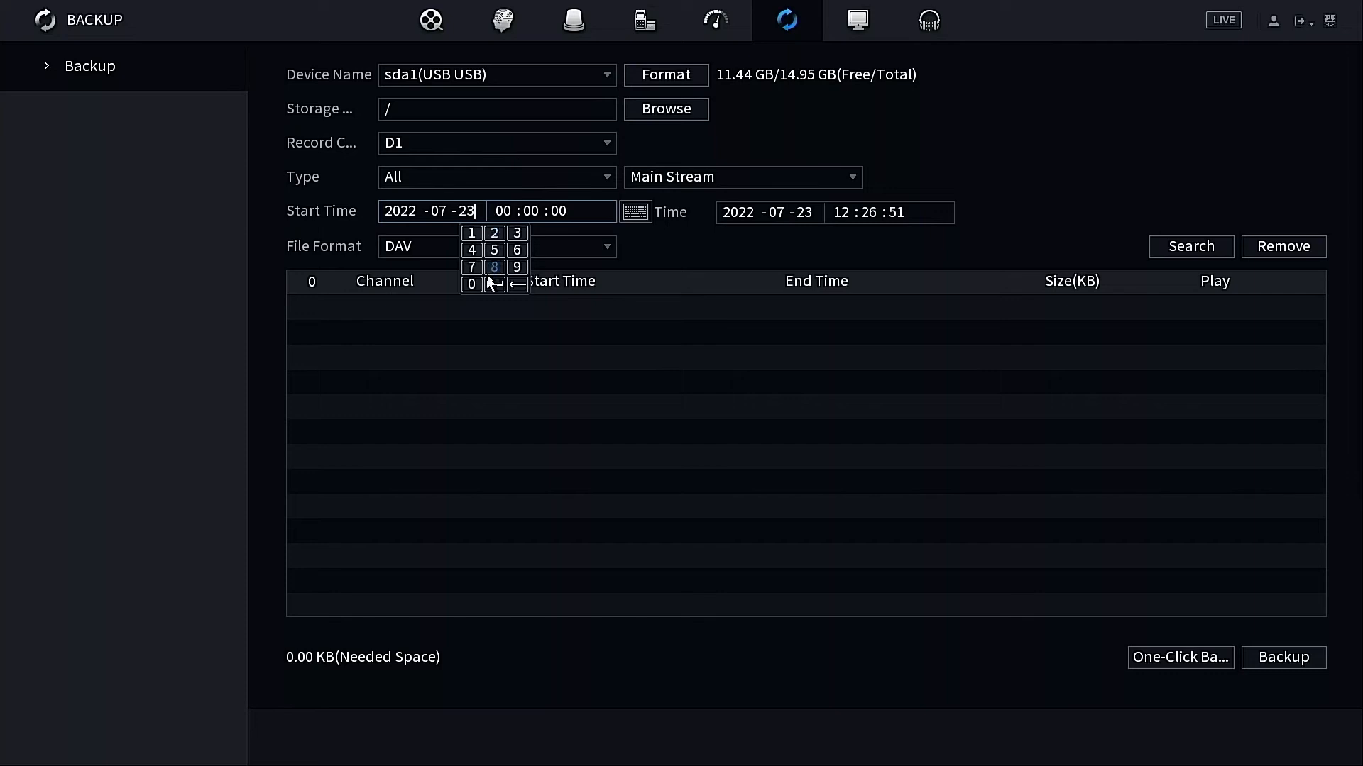
click(497, 236)
click(472, 284)
click(799, 216)
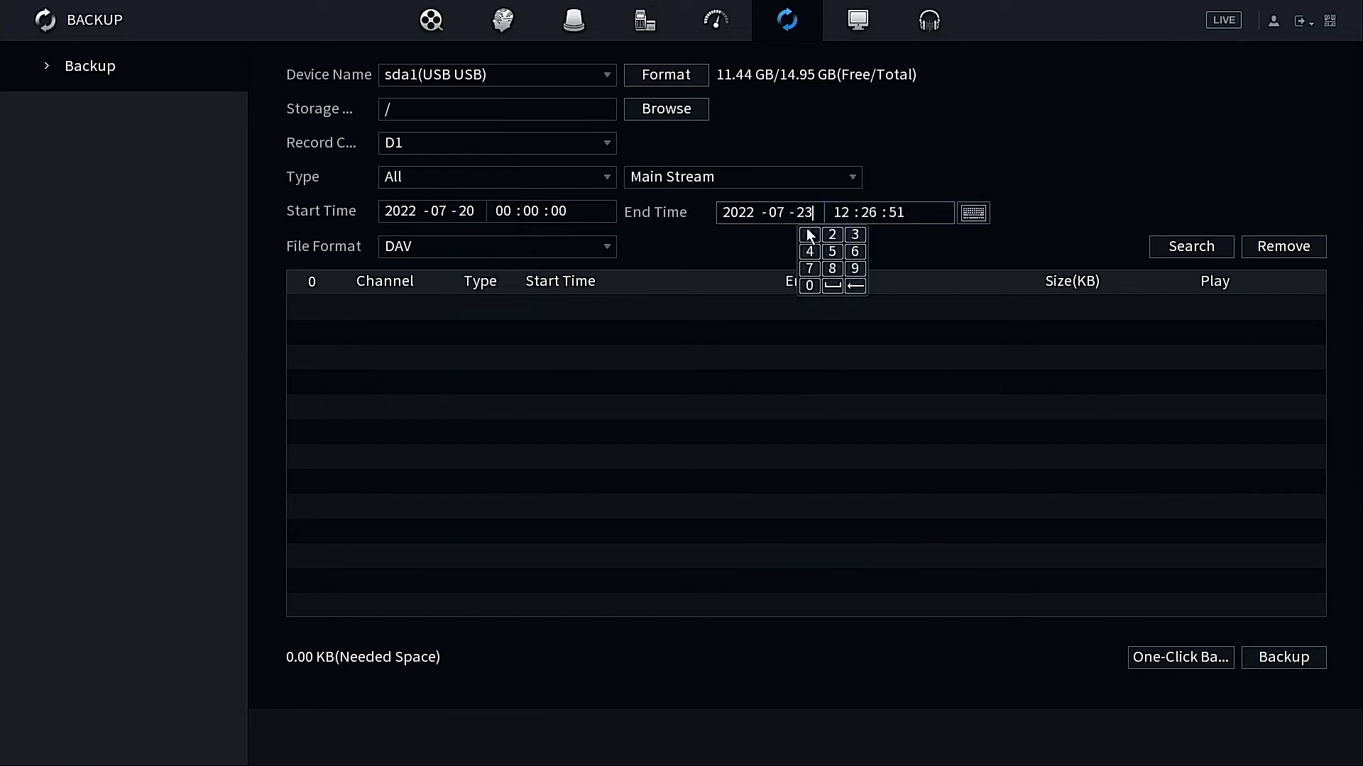
click(832, 235)
click(809, 285)
click(844, 214)
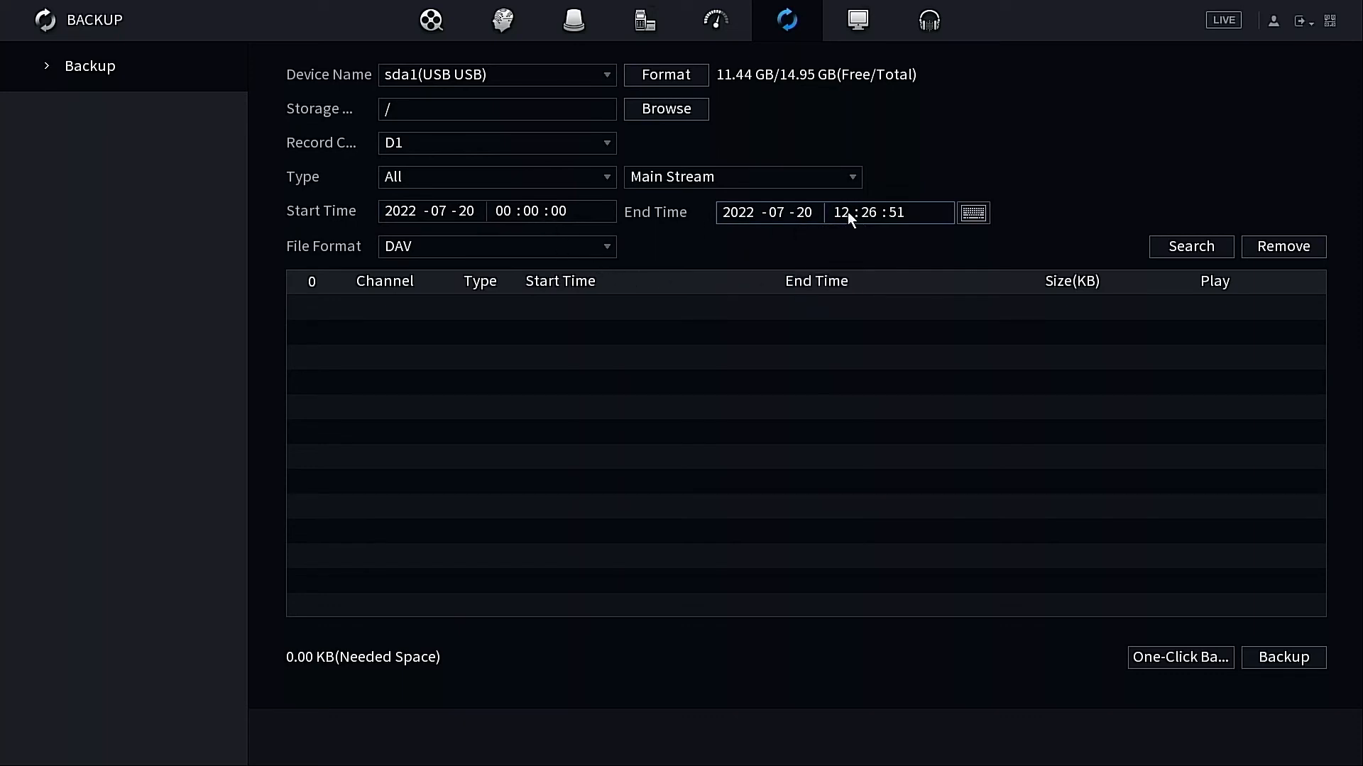
click(889, 238)
click(875, 212)
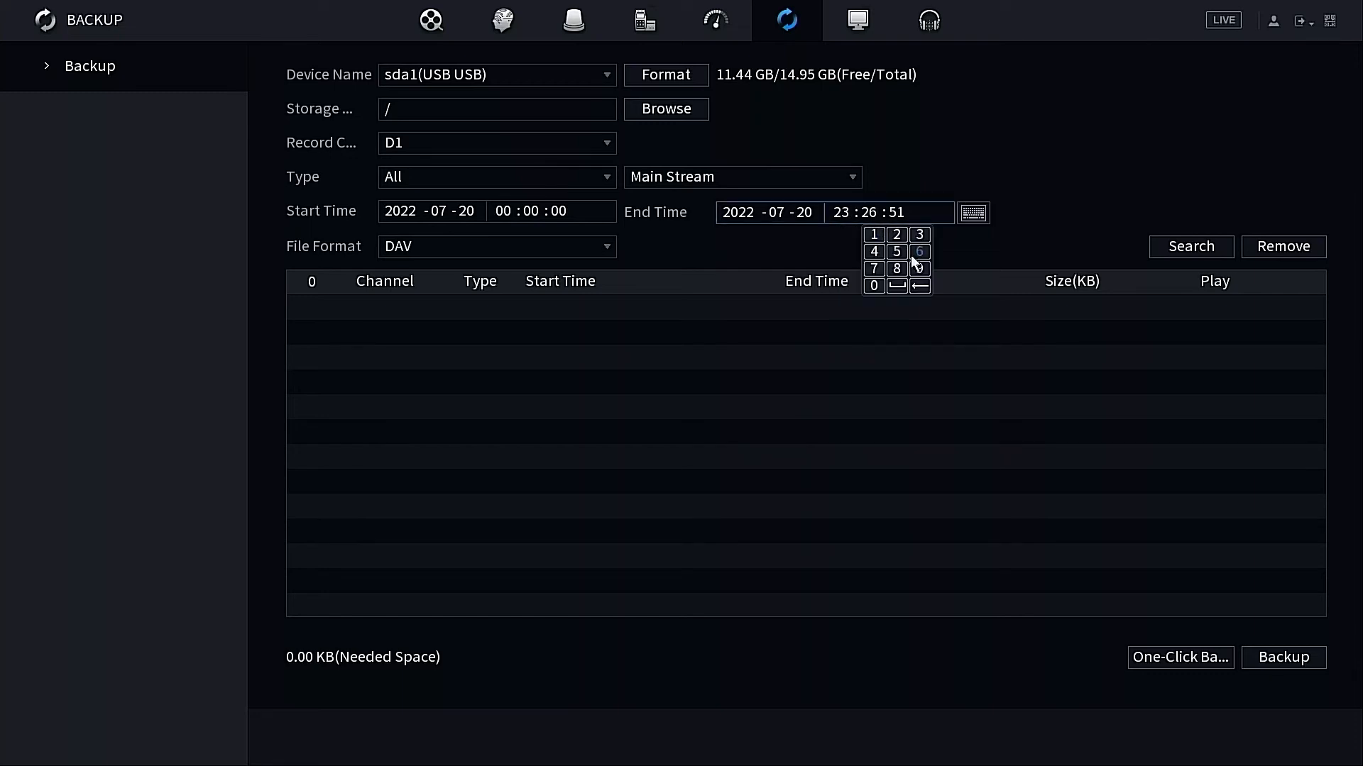
click(897, 252)
click(917, 268)
click(896, 220)
click(901, 285)
click(902, 285)
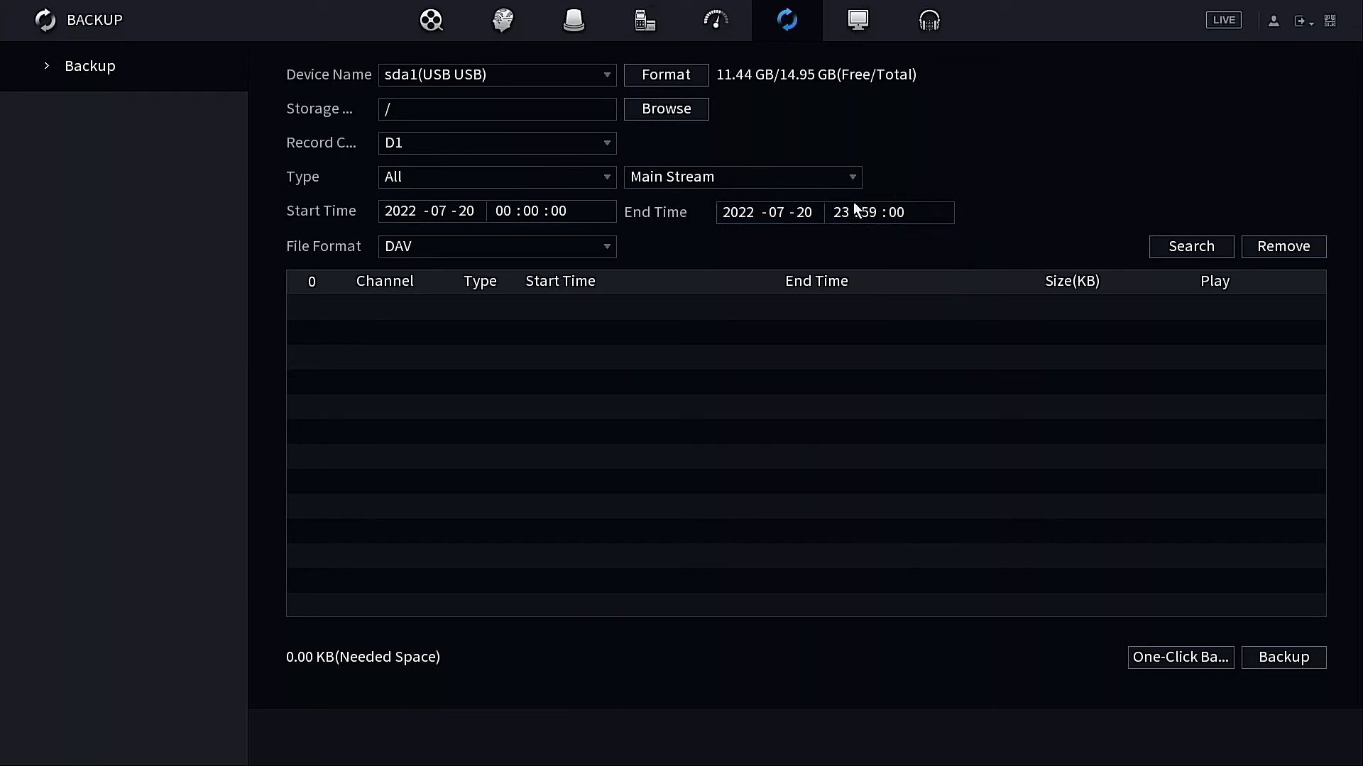
Set the backup file format to MP4 and search for the recordings in the chosen period.
click(605, 245)
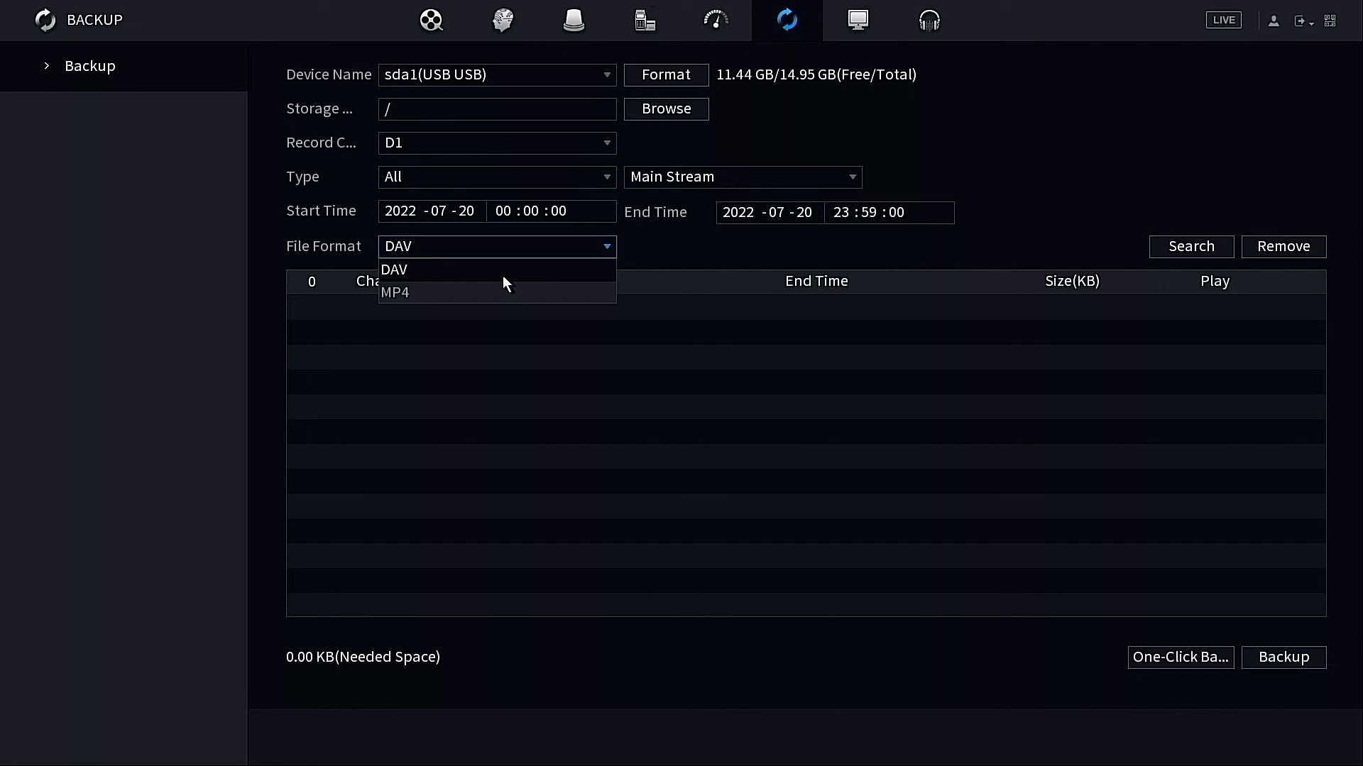
click(499, 290)
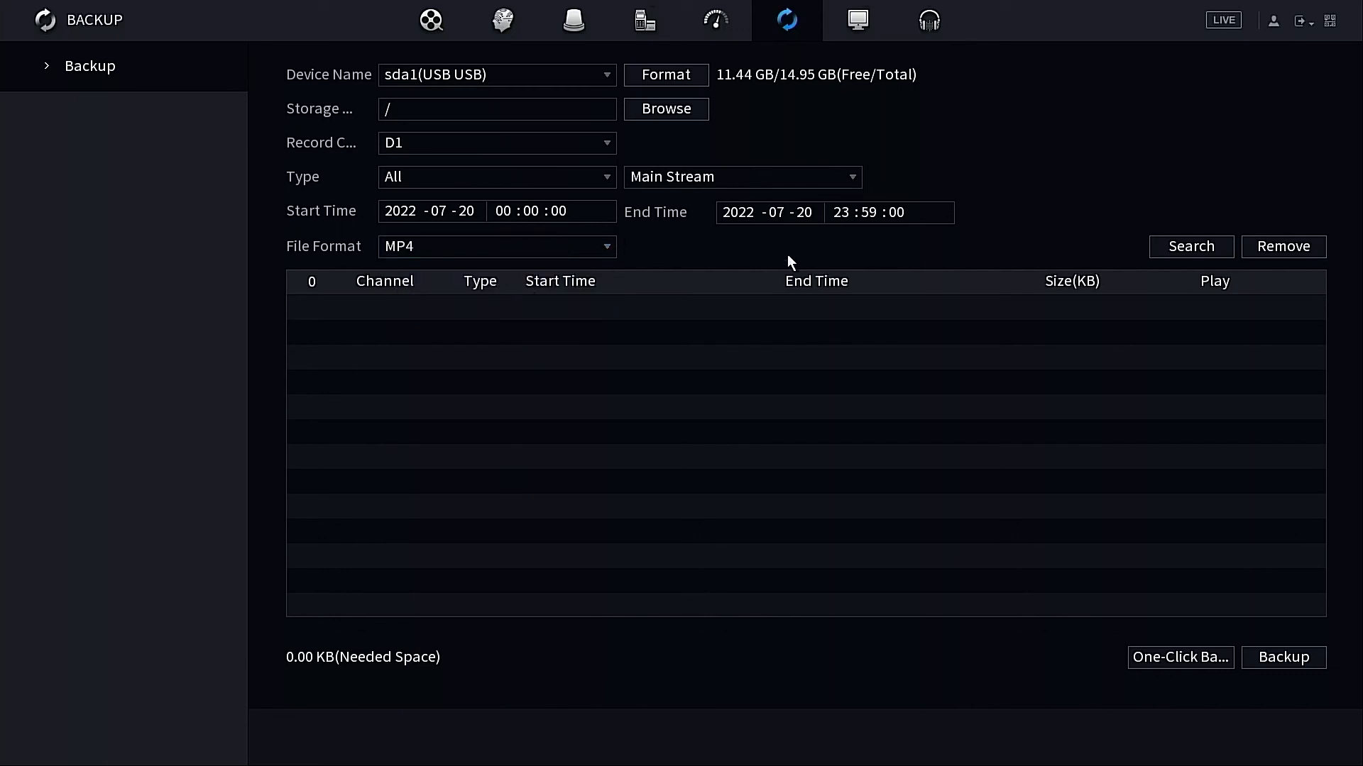
click(1192, 250)
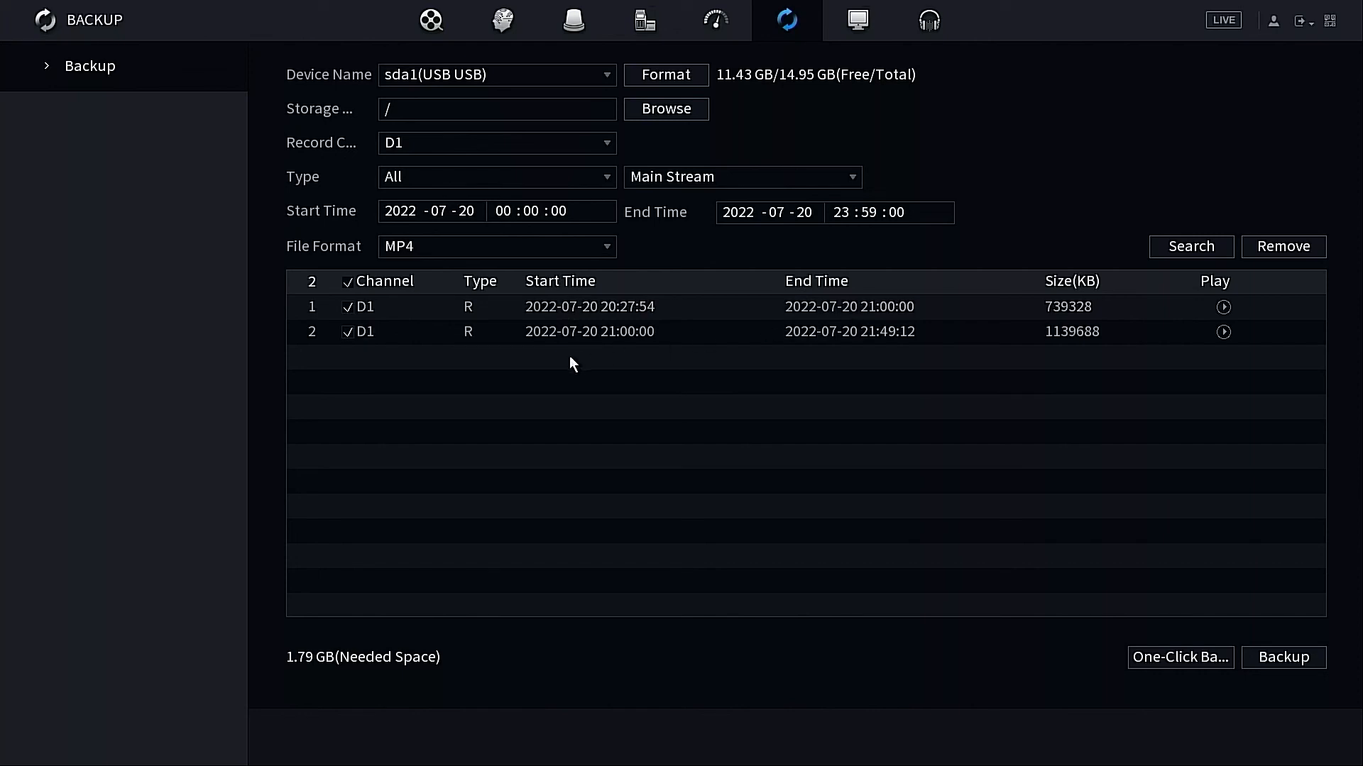
Preview the first found recording and return to the backup list.
click(1223, 307)
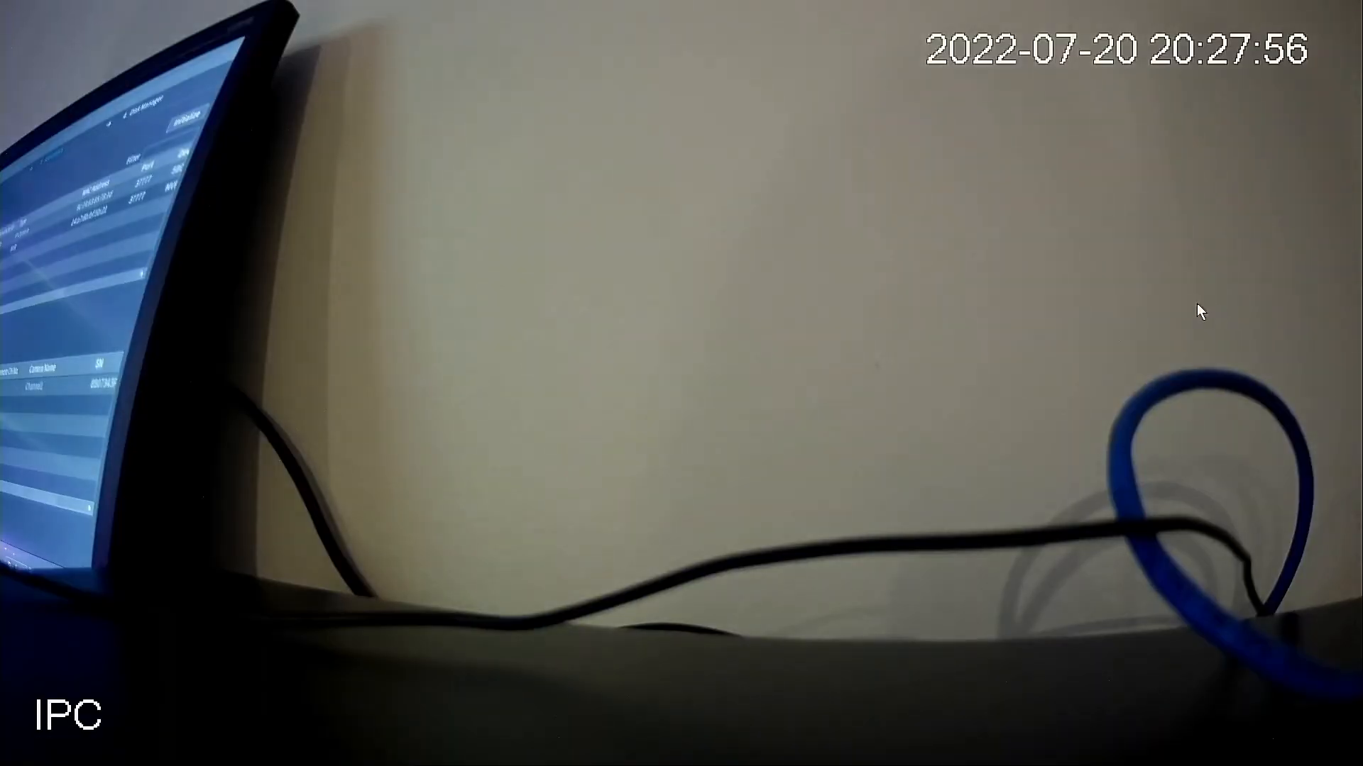
right_click(952, 325)
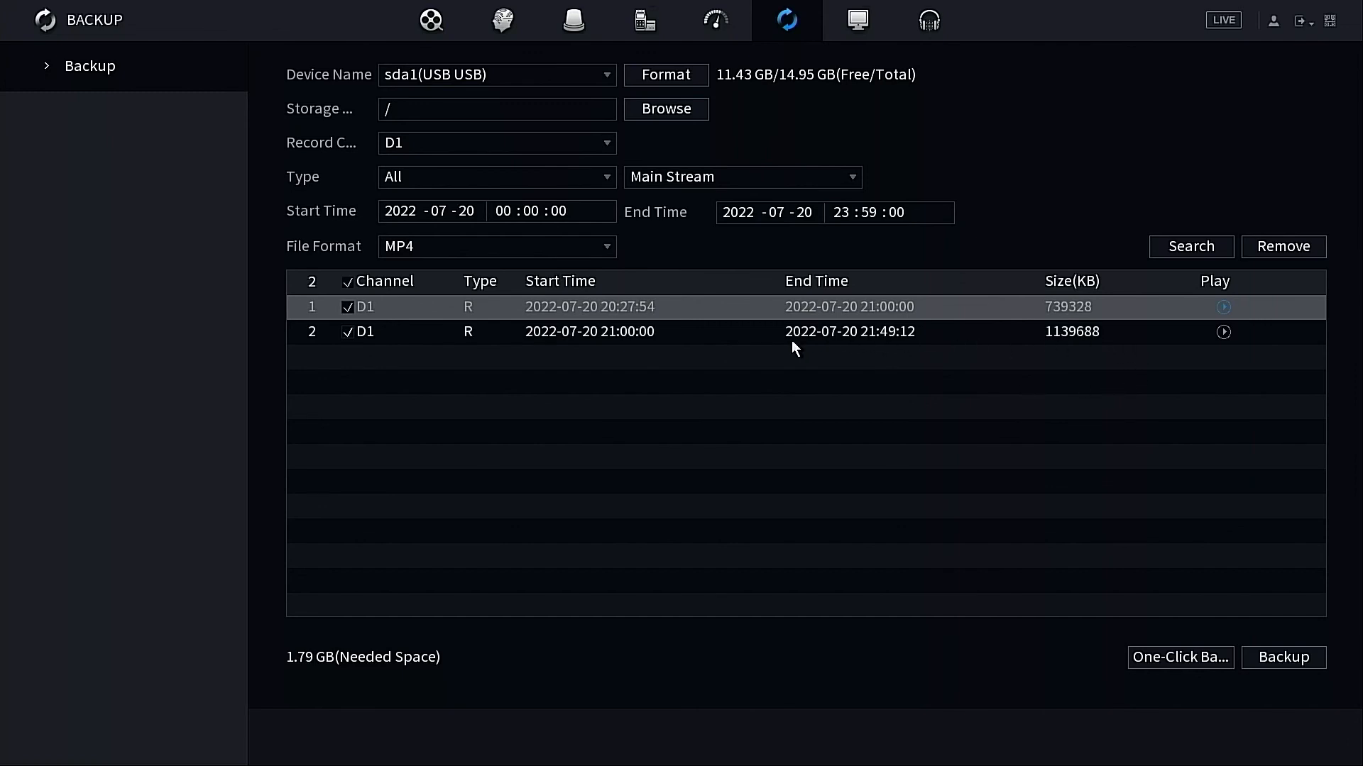
Clear the selection of both recordings and select only the one starting at 20:27:54.
click(348, 307)
click(348, 312)
click(350, 330)
click(348, 308)
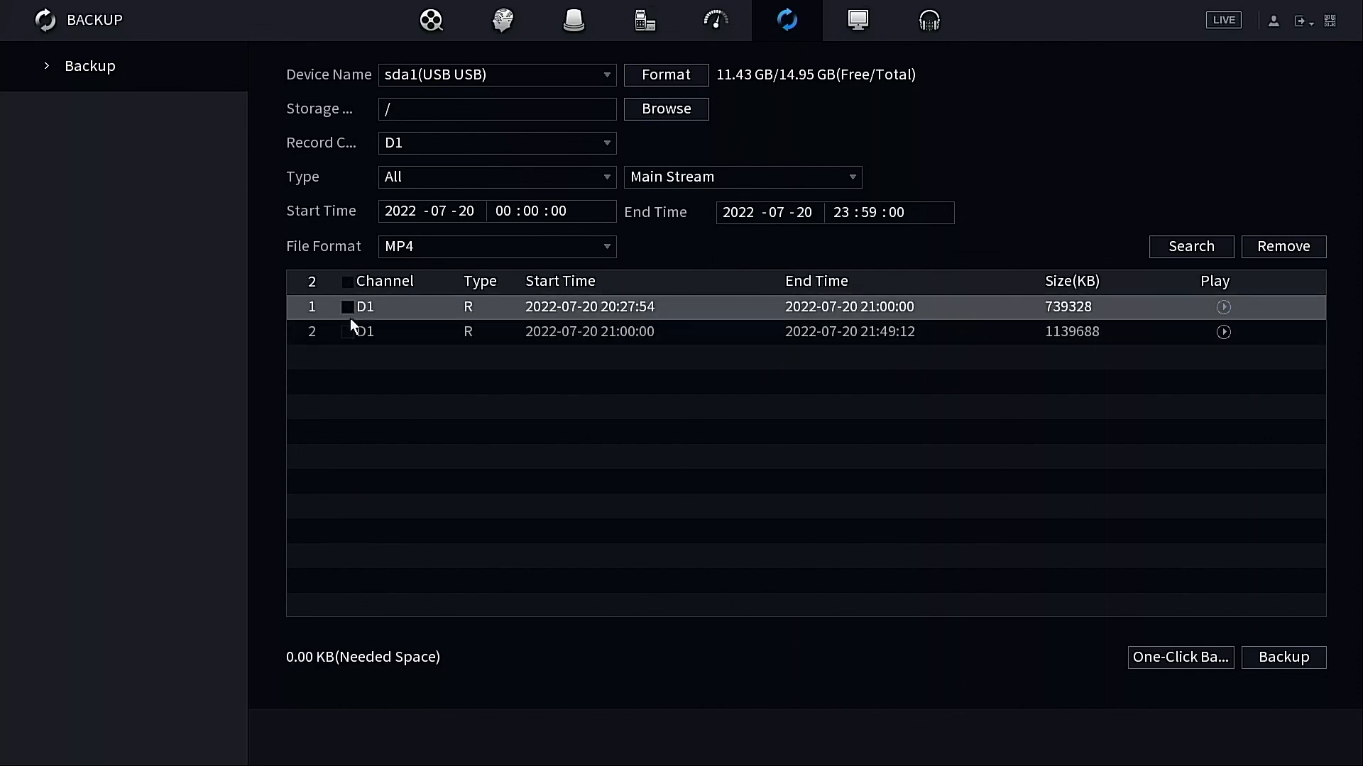
click(353, 311)
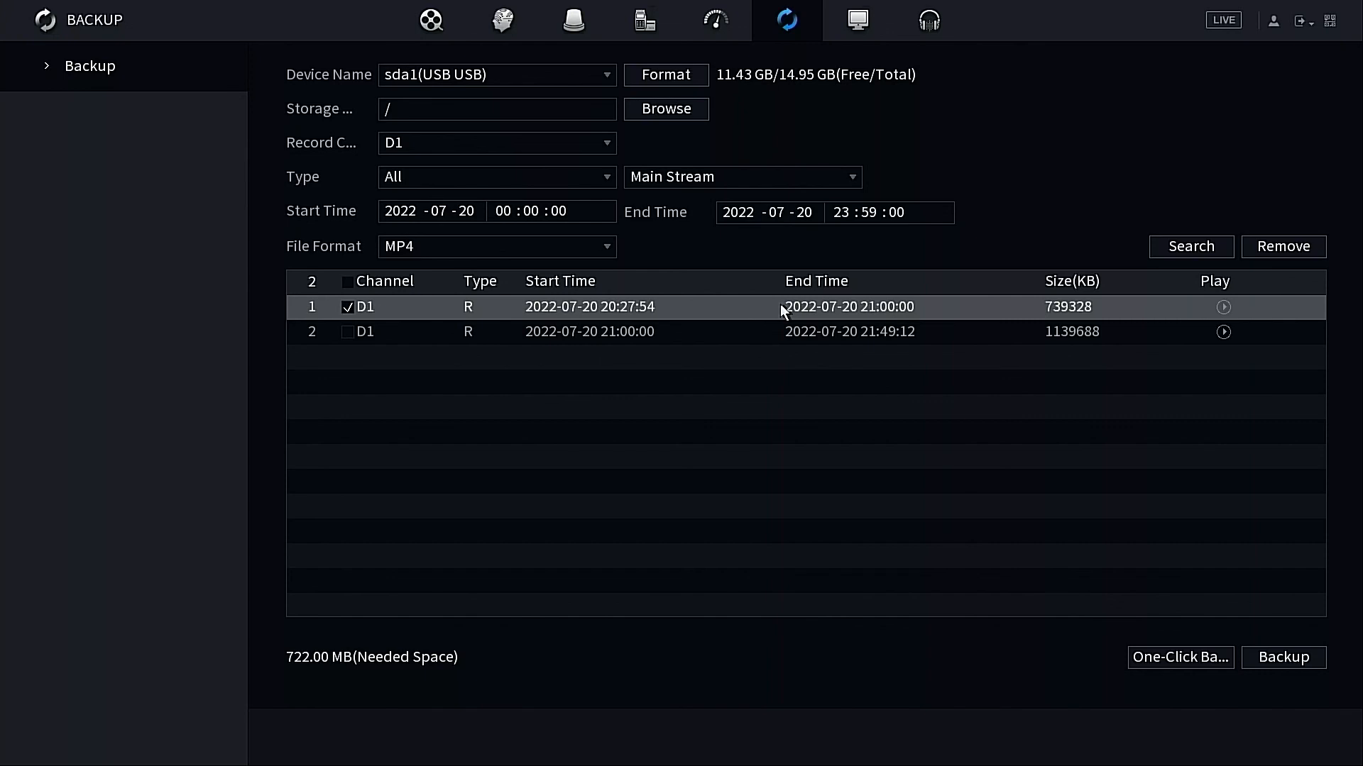
Add the recording starting at 21:00:00 to the selection and start backing up both recordings to the USB drive.
click(348, 332)
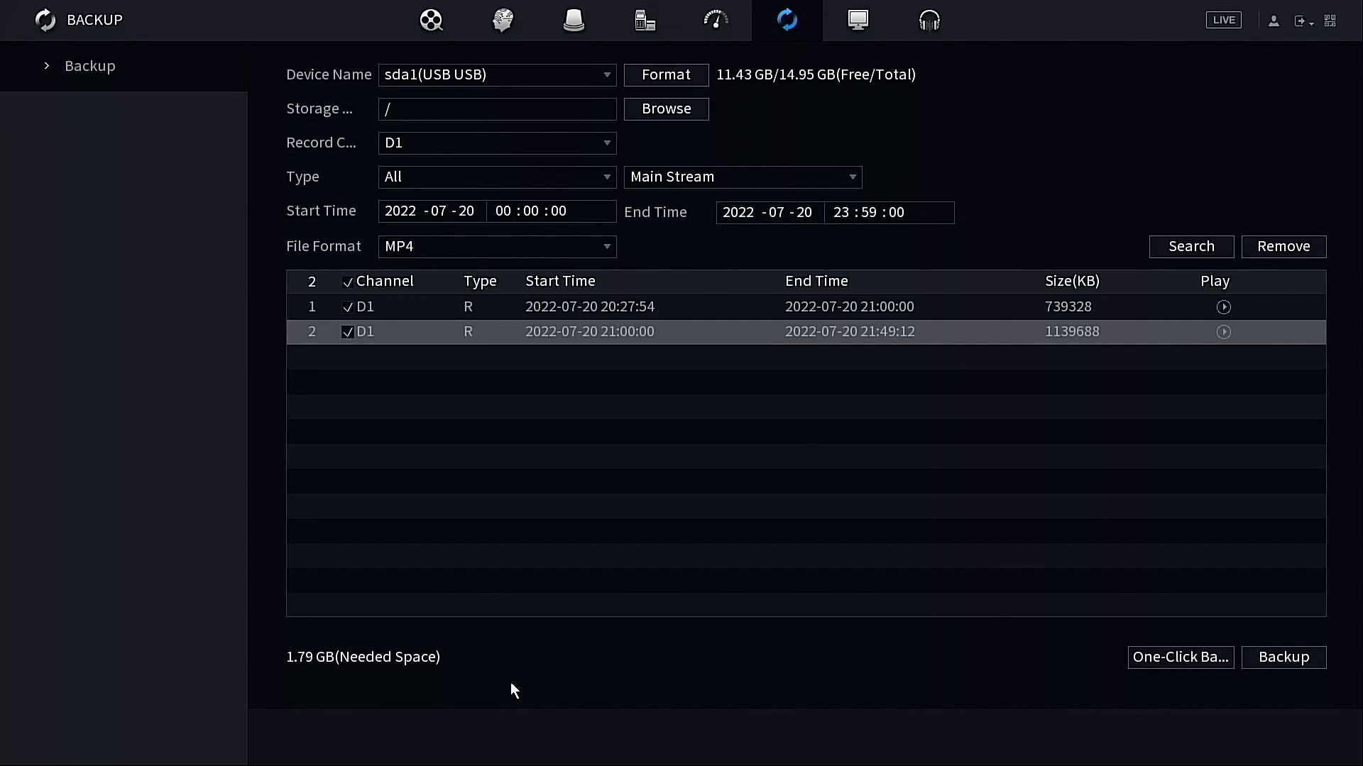
click(1262, 653)
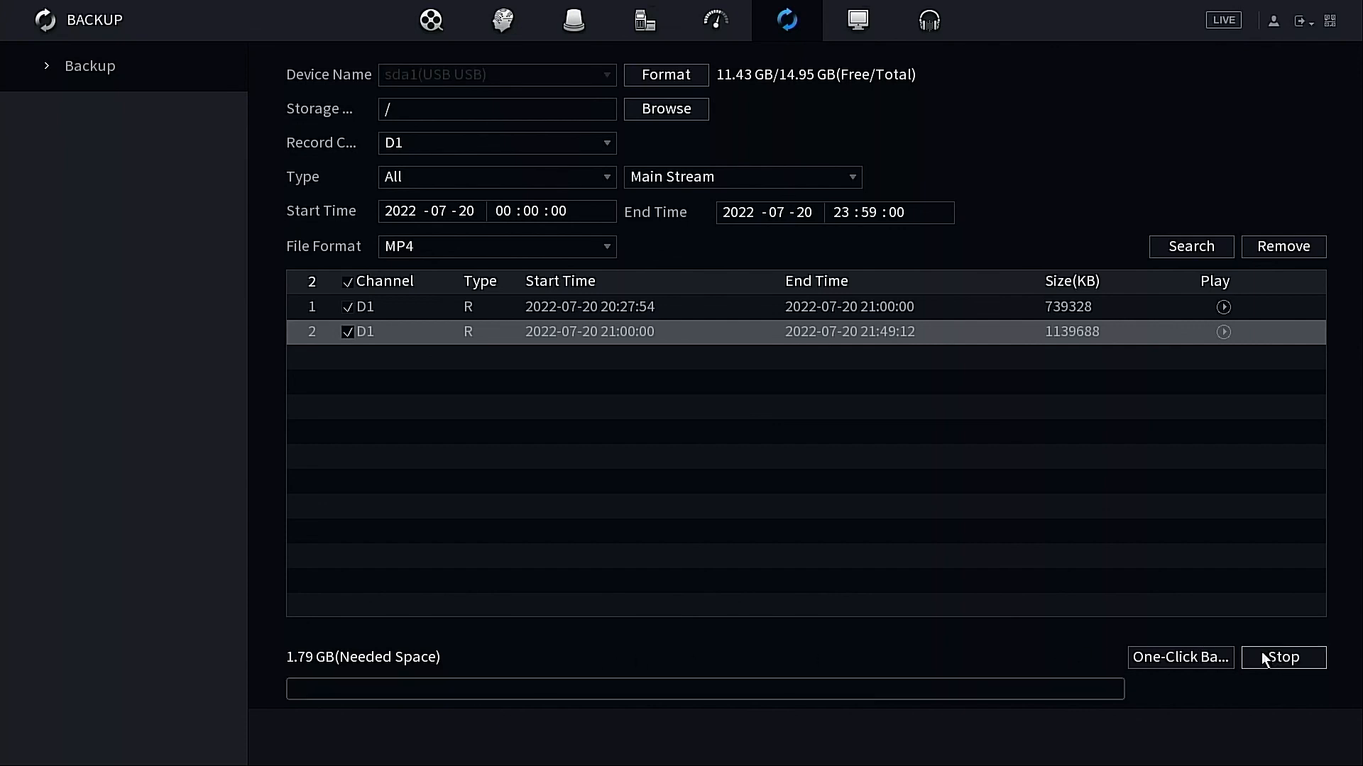